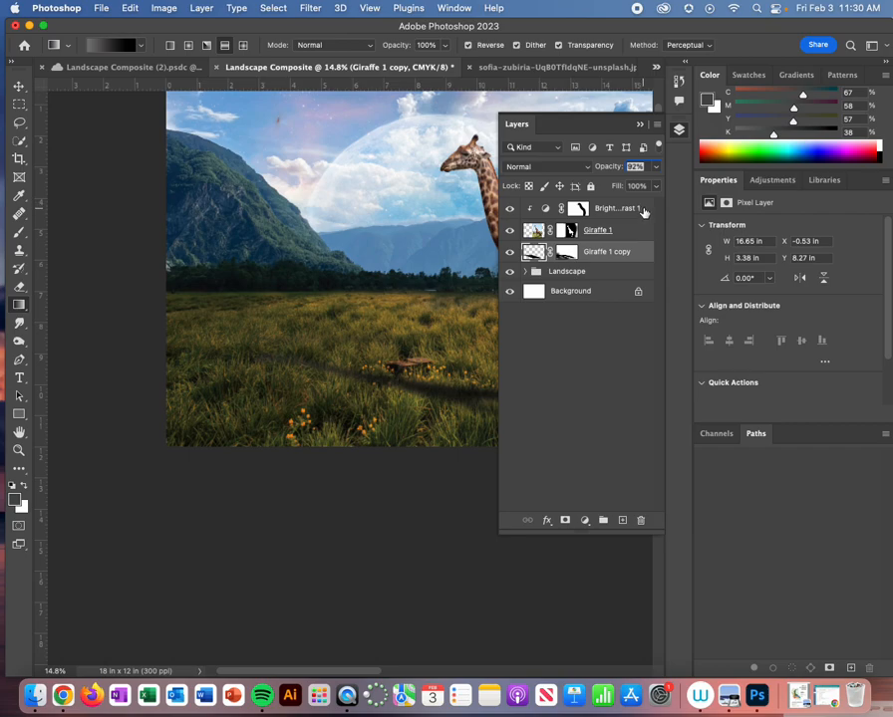
# Duplicate the Giraffe 1 layer with its mask, place the copy above the Brightness/Contrast adjustment, and rename it Giraffe 2.
pyautogui.click(644, 210)
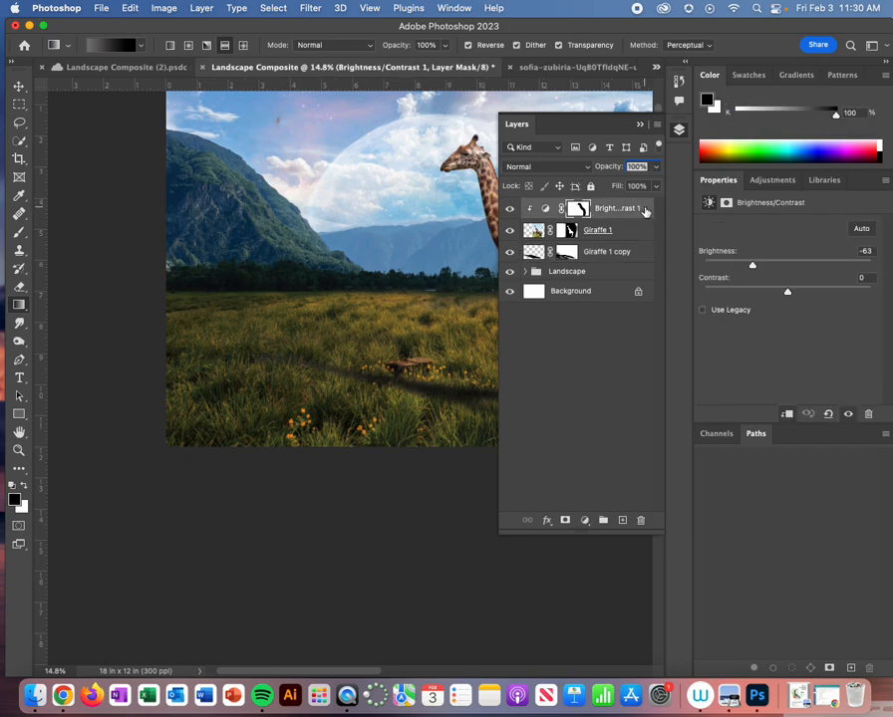
pyautogui.click(619, 235)
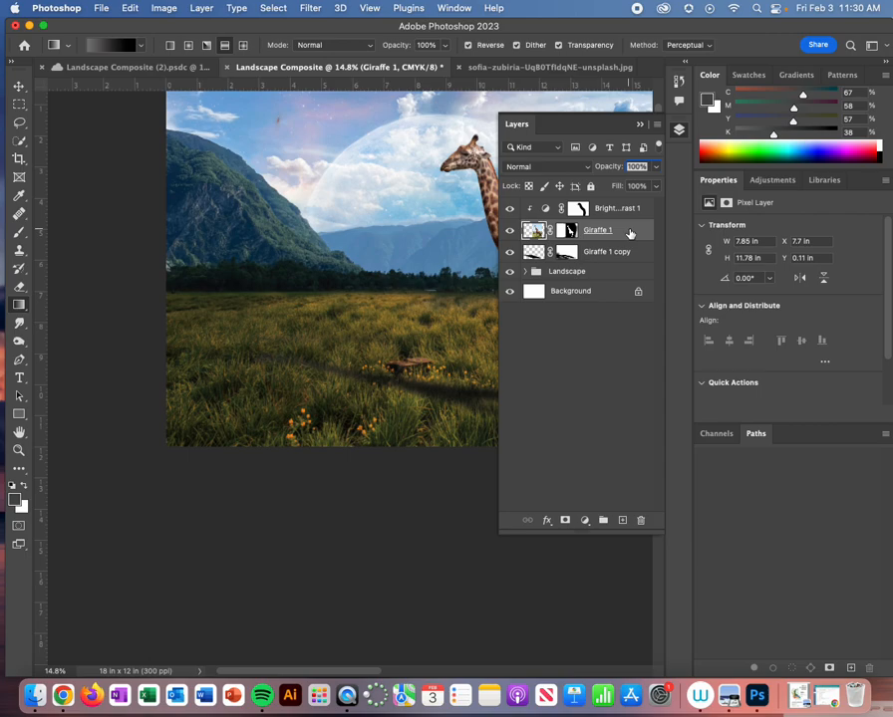
pyautogui.press('super+j')
pyautogui.moveTo(642, 234); pyautogui.dragTo(636, 209)
pyautogui.doubleClick(618, 209)
pyautogui.write('Giraffe 2')
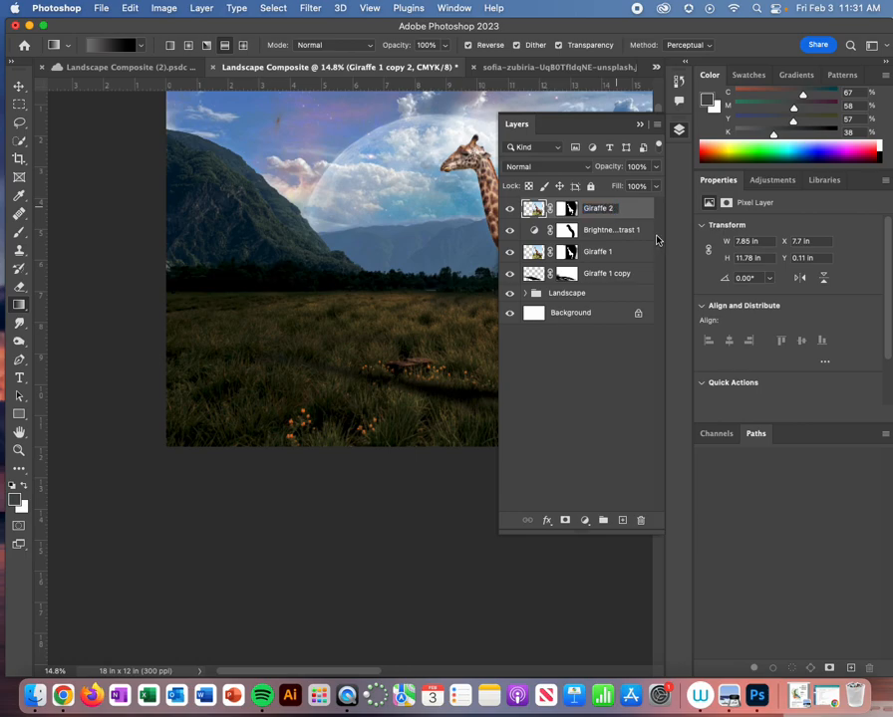
pyautogui.press('Return')
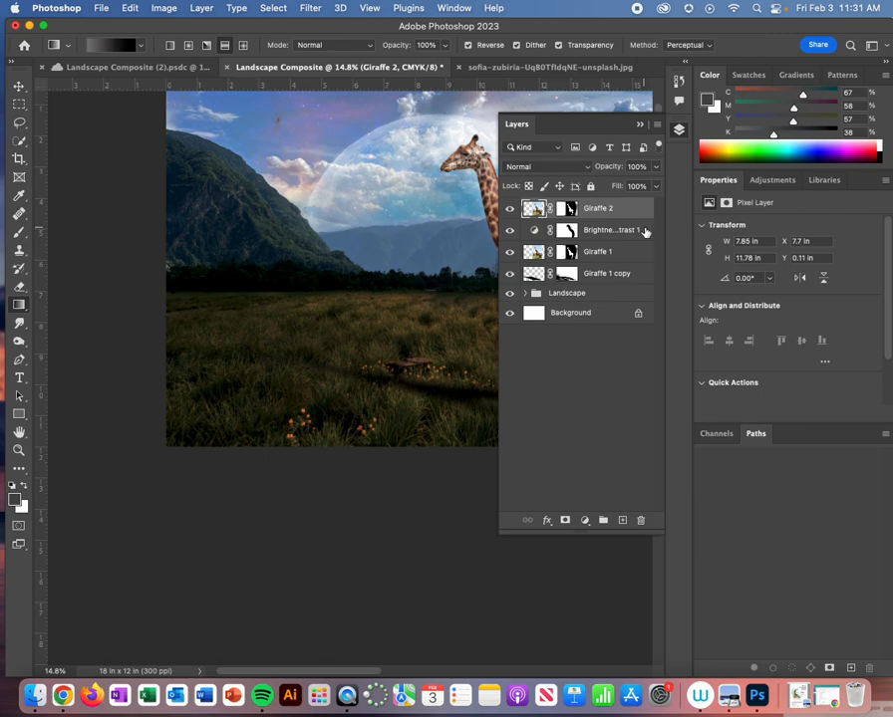
# Clip the Brightness/Contrast 1 adjustment to the Giraffe 1 layer again.
pyautogui.rightClick(643, 230)
pyautogui.click(717, 552)
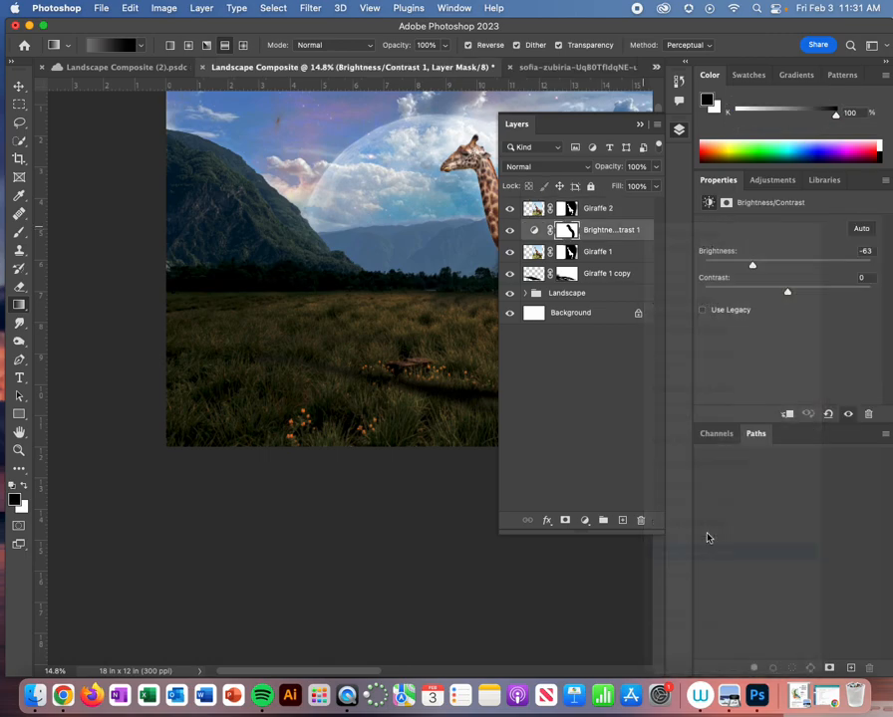
# Move the Giraffe 2 copy to the opposite side of the meadow and flip it horizontally to face the first giraffe.
pyautogui.click(636, 210)
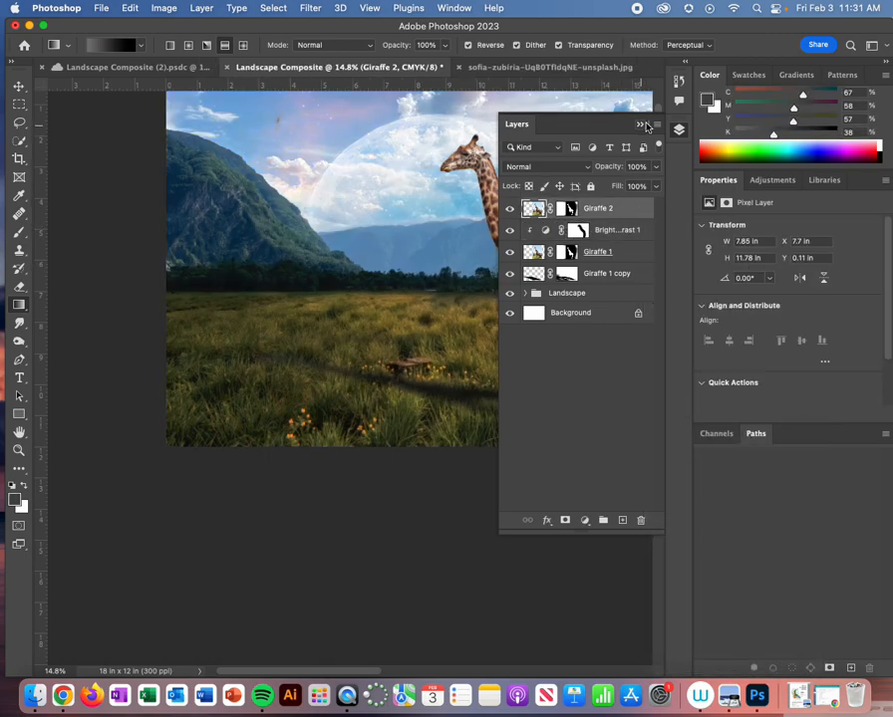
pyautogui.click(641, 127)
pyautogui.press('v')
pyautogui.moveTo(525, 270); pyautogui.dragTo(284, 240)
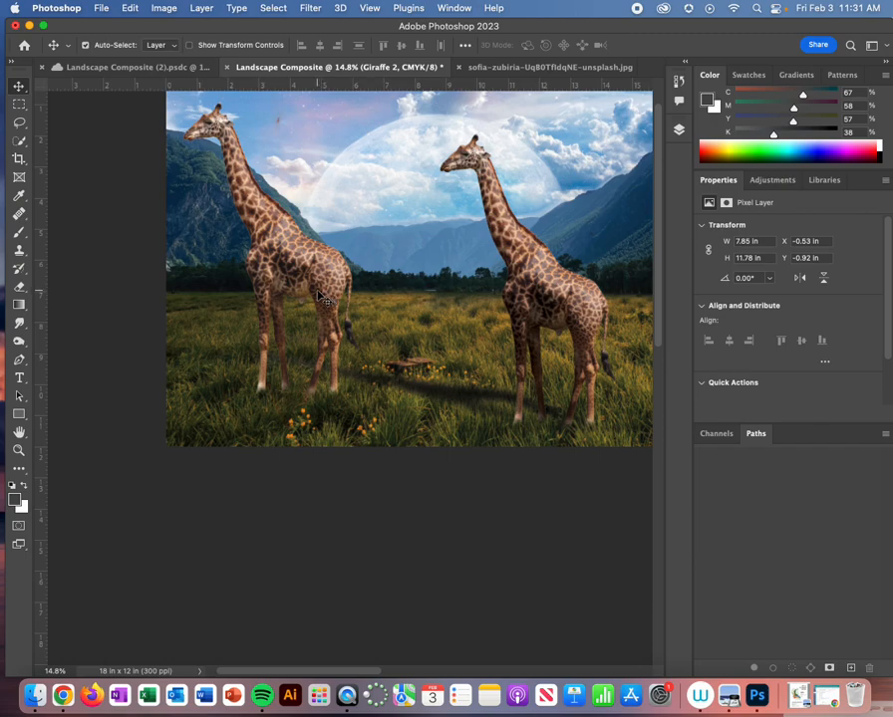
pyautogui.click(131, 8)
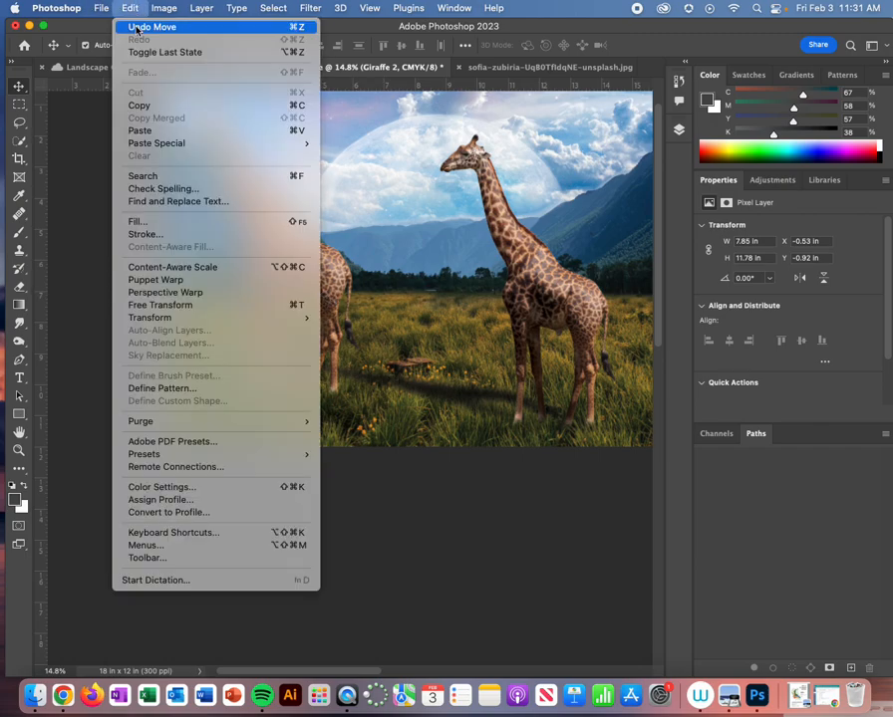
pyautogui.moveTo(159, 318)
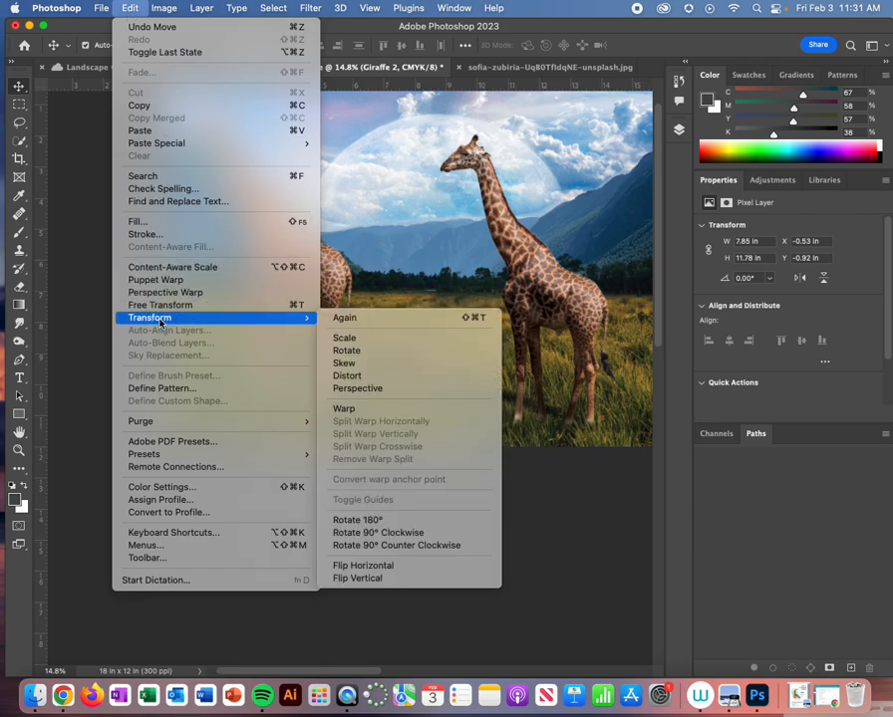
pyautogui.click(383, 566)
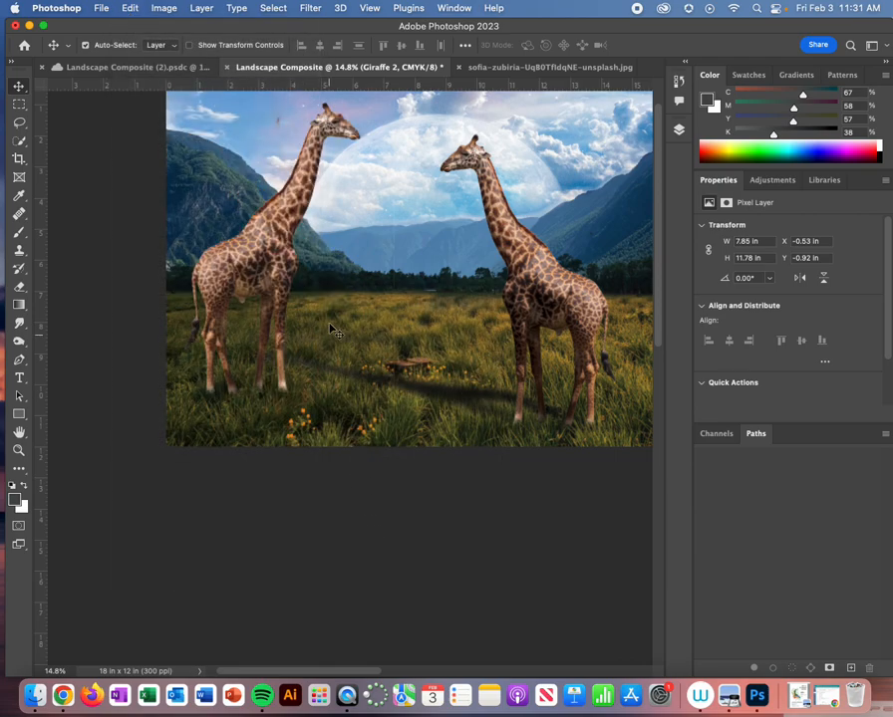
# Scale Giraffe 2 down to about 2.32 by 3.49 in and place it in the distance near the tree line.
pyautogui.click(353, 264)
pyautogui.press('super+t')
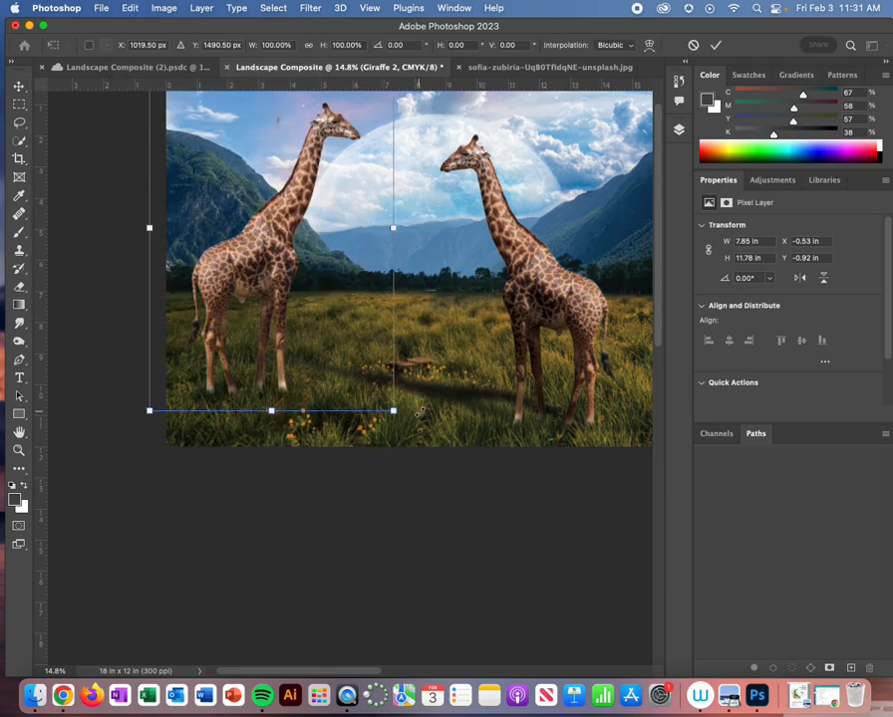
pyautogui.moveTo(393, 410); pyautogui.dragTo(309, 284)
pyautogui.moveTo(272, 239); pyautogui.dragTo(276, 271)
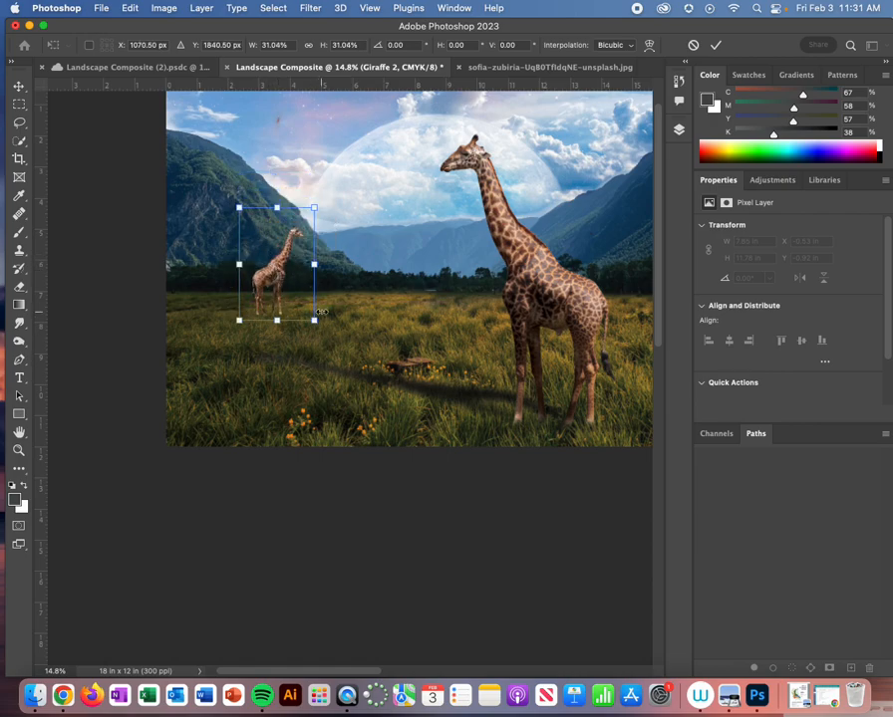
pyautogui.moveTo(314, 320); pyautogui.dragTo(312, 317)
pyautogui.moveTo(267, 277); pyautogui.dragTo(267, 284)
pyautogui.press('Return')
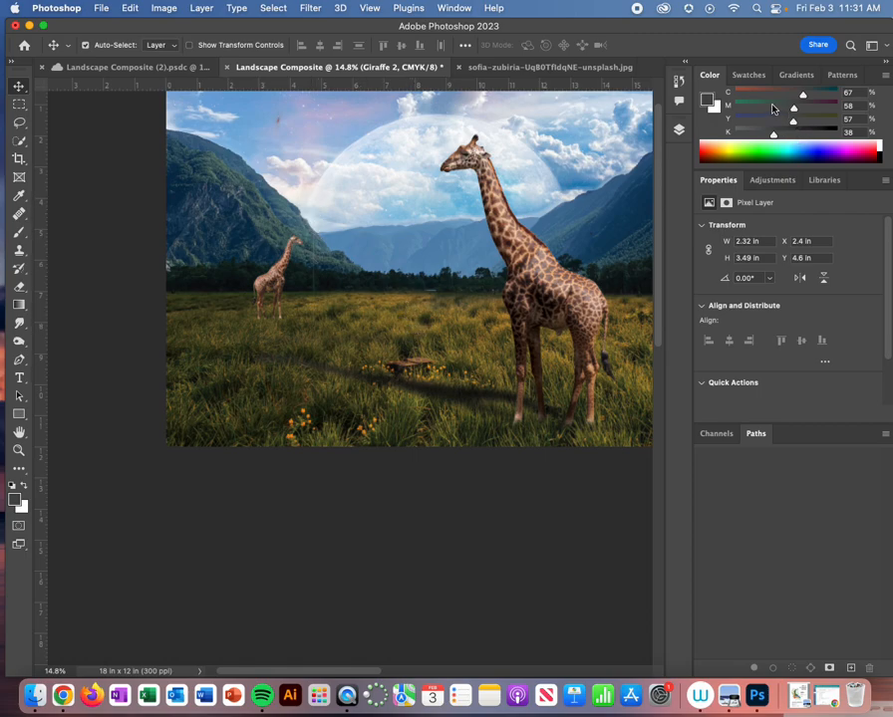
# Try to clean up the area around the small giraffe by brushing on the Giraffe 2 layer mask at 50% opacity.
pyautogui.click(678, 131)
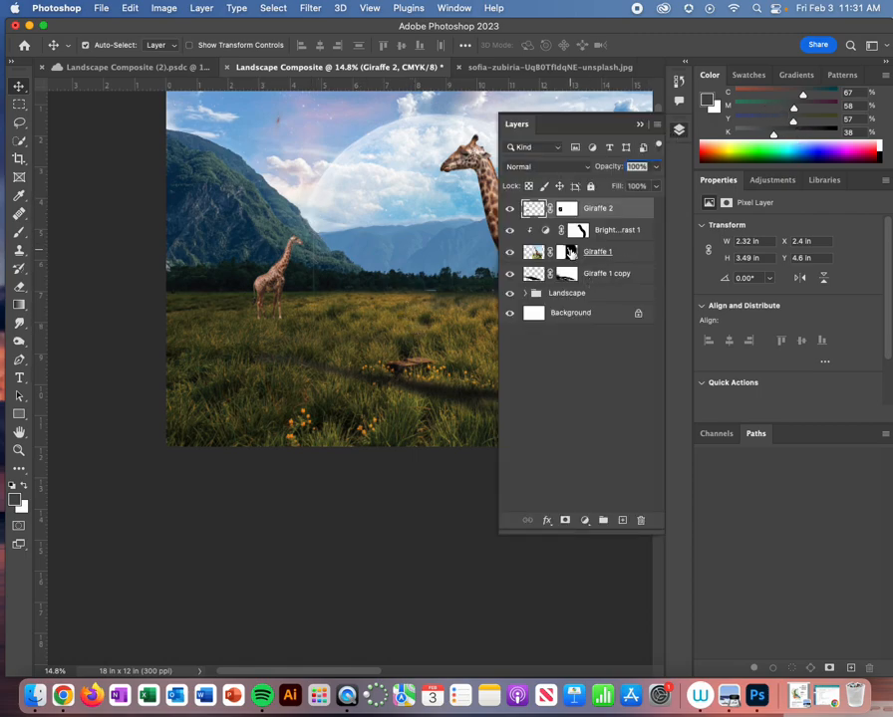
pyautogui.click(566, 208)
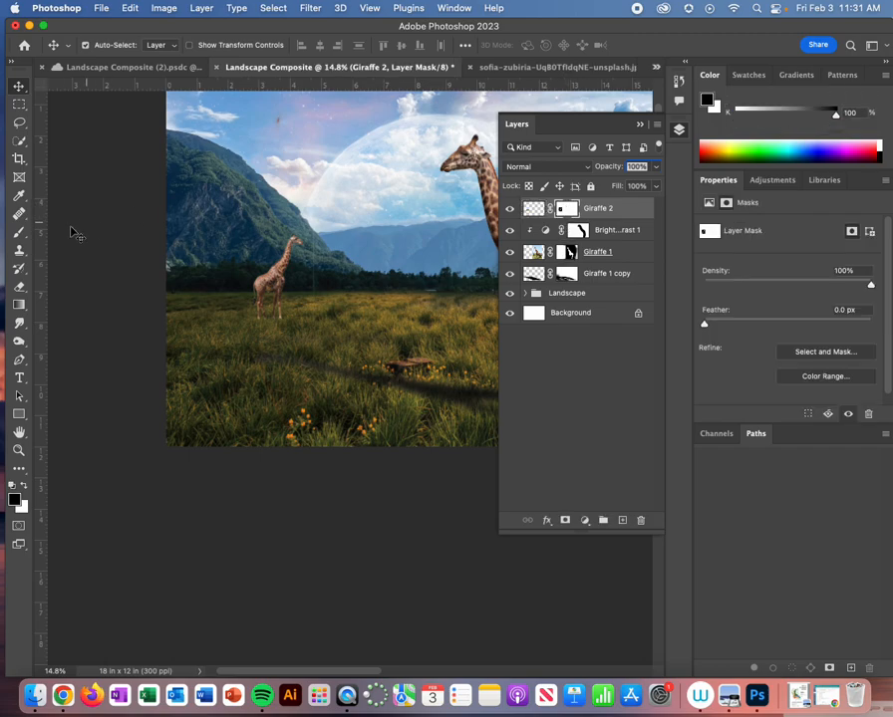
pyautogui.click(19, 230)
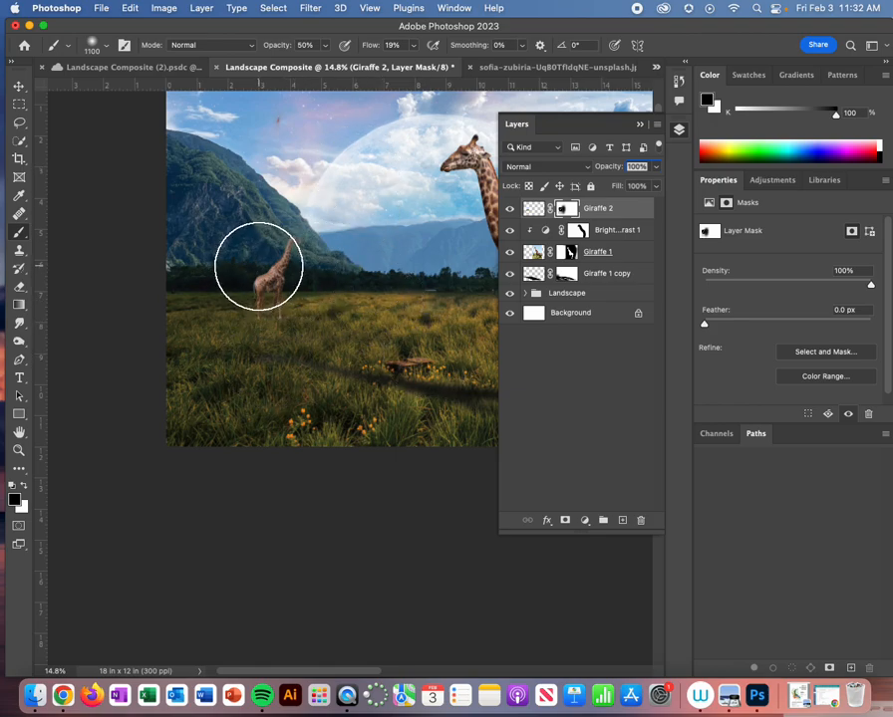
pyautogui.press('x')
pyautogui.moveTo(248, 276)
pyautogui.mouseDown()
pyautogui.moveTo(251, 311)
pyautogui.moveTo(285, 258)
pyautogui.mouseUp()
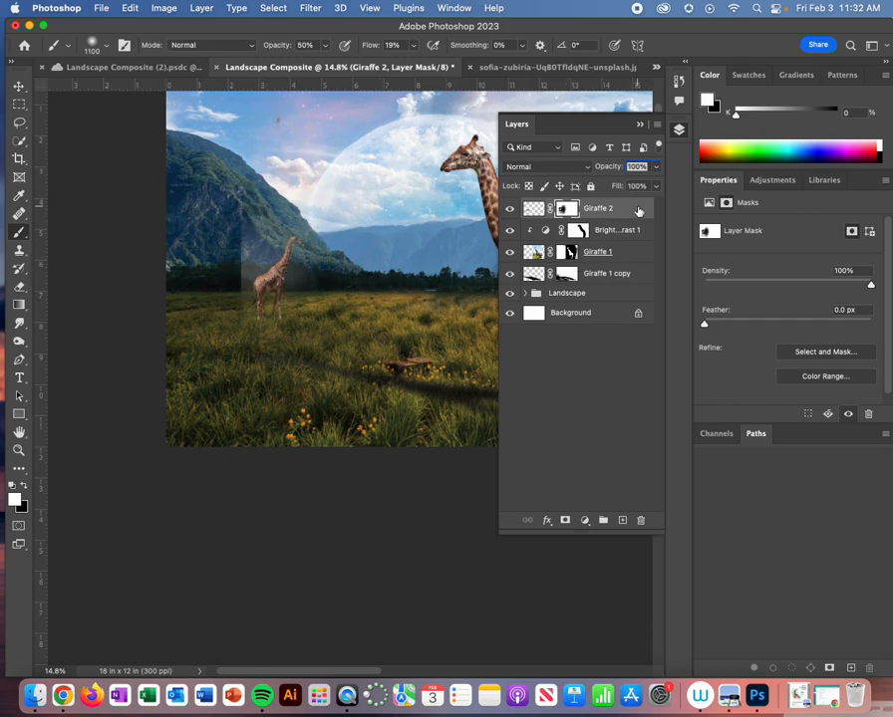
# Undo the mask painting and the resizing of Giraffe 2.
pyautogui.press('super+z')
pyautogui.press('super+z')
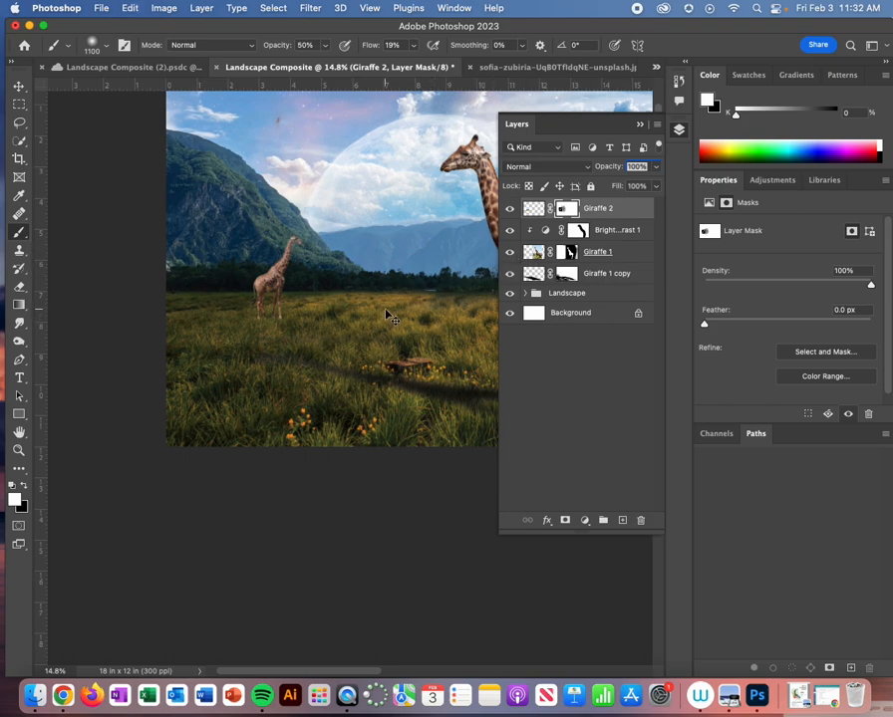
pyautogui.press('super+z')
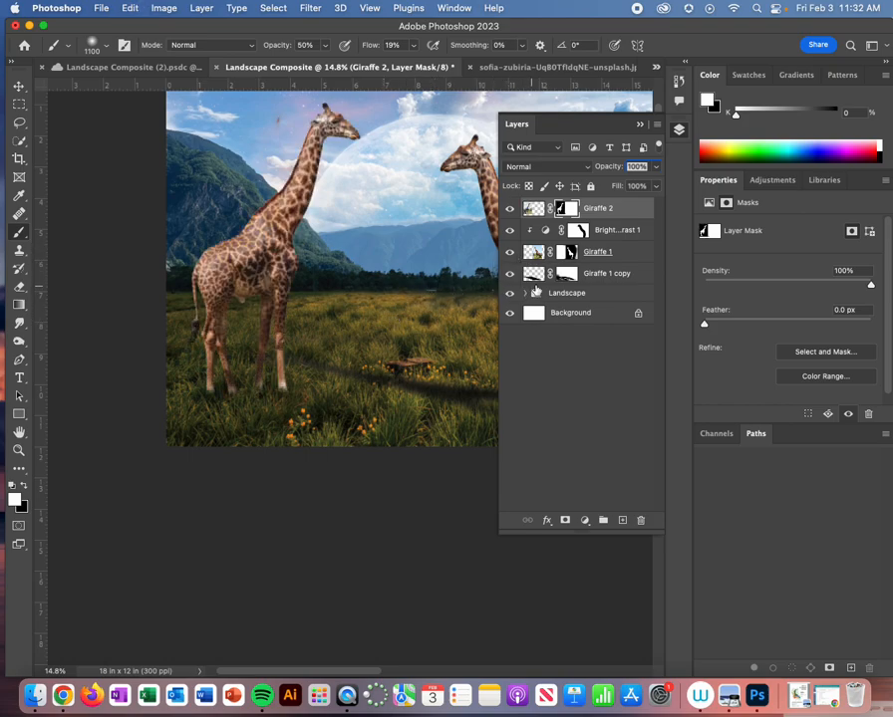
# Scale Giraffe 2 down to about 2.61 by 3.92 in and stand it at the far edge of the meadow.
pyautogui.press('super+t')
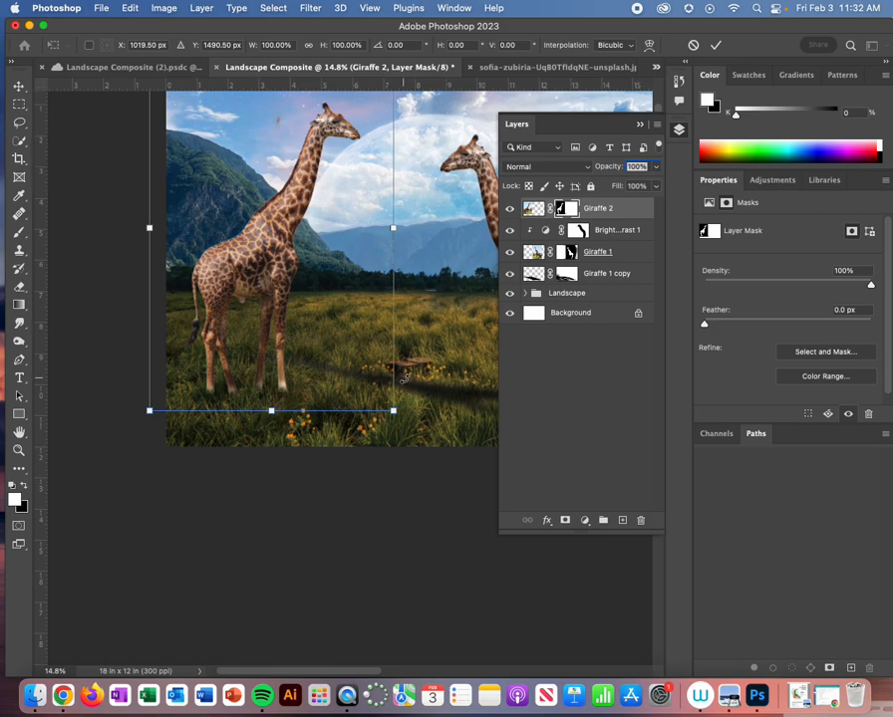
pyautogui.moveTo(394, 410); pyautogui.dragTo(308, 300)
pyautogui.moveTo(273, 227); pyautogui.dragTo(291, 252)
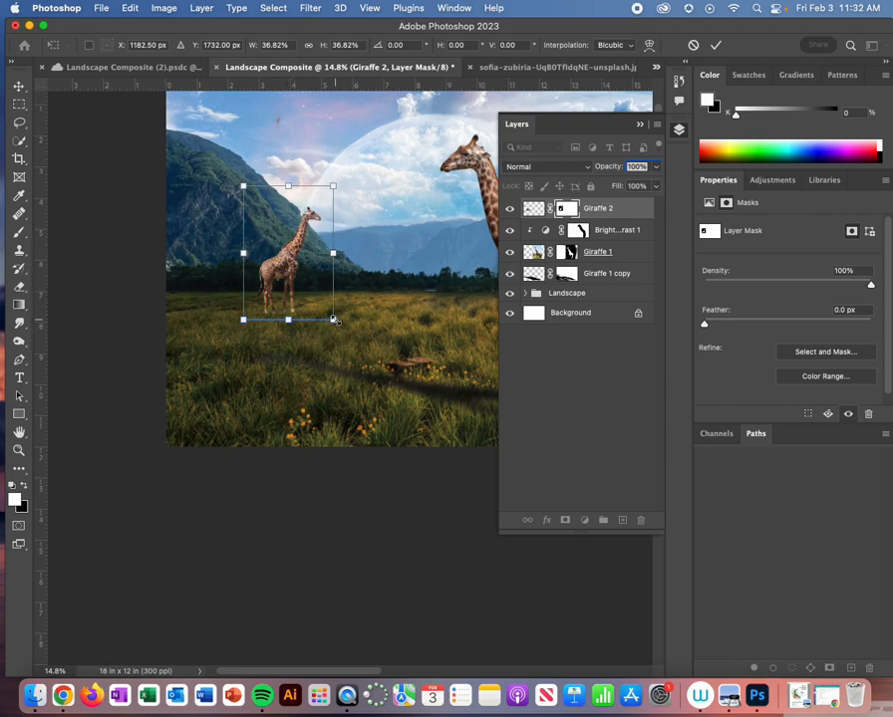
pyautogui.moveTo(334, 320); pyautogui.dragTo(329, 313)
pyautogui.moveTo(291, 263); pyautogui.dragTo(297, 270)
pyautogui.press('Return')
# Set the Brush to a hard-edged round tip with 100% opacity and a size of 300.
pyautogui.press('b')
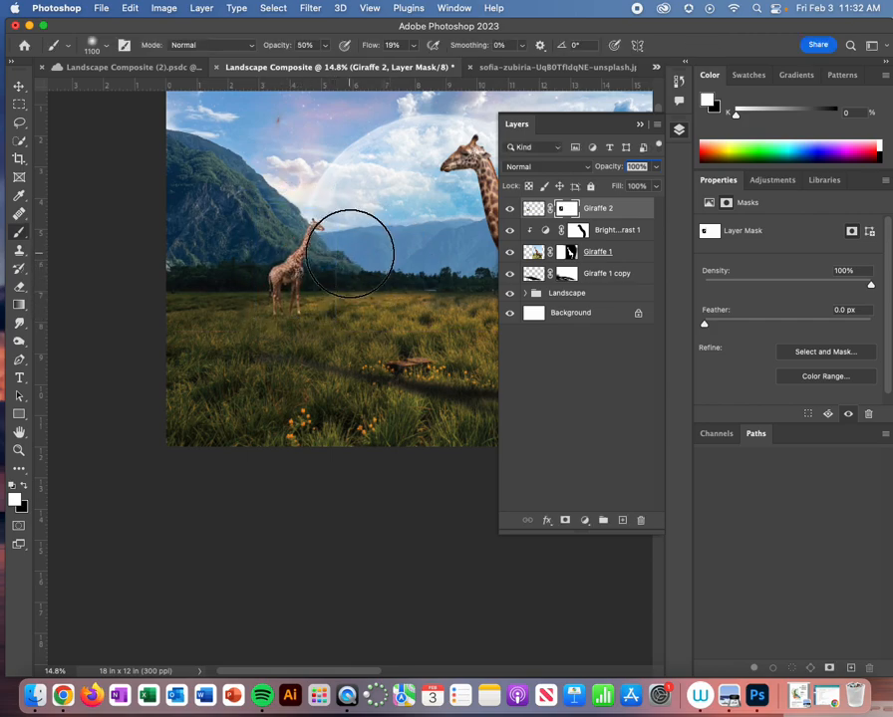
pyautogui.click(103, 46)
pyautogui.click(130, 245)
pyautogui.click(324, 47)
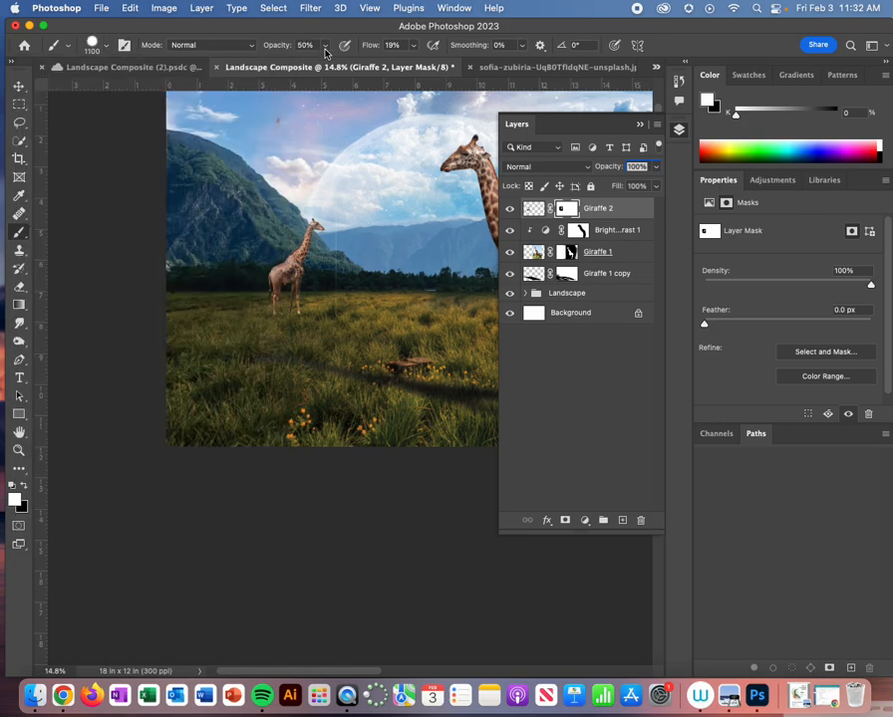
pyautogui.click(324, 46)
pyautogui.moveTo(325, 60); pyautogui.dragTo(427, 76)
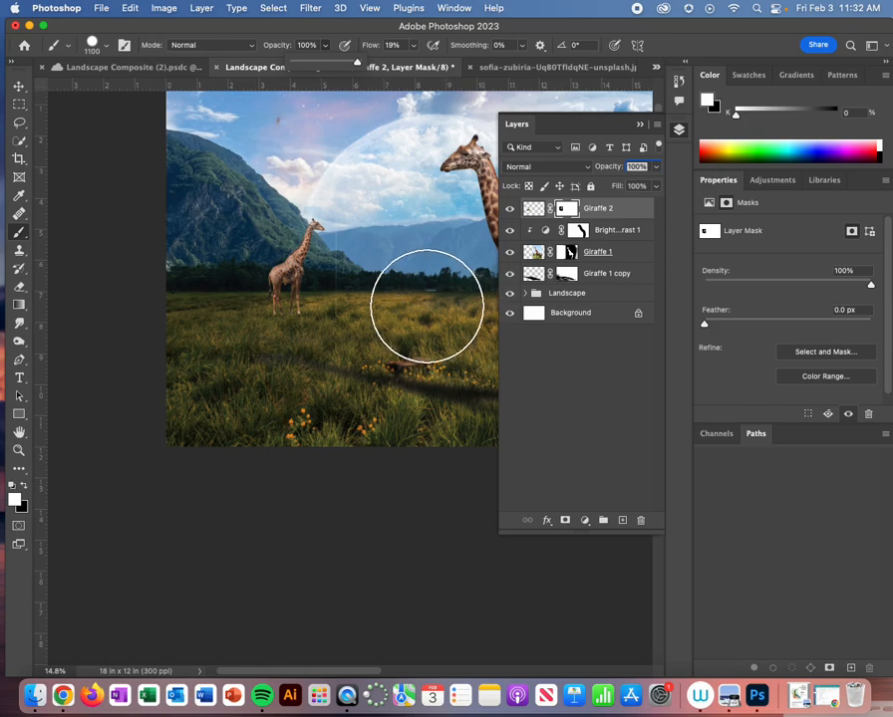
pyautogui.press('[')
pyautogui.press('[')
pyautogui.press('[')
pyautogui.press('[')
pyautogui.press('[')
pyautogui.press('[')
pyautogui.press('[')
pyautogui.press('[')
pyautogui.press('[')
pyautogui.press('[')
pyautogui.press('[')
pyautogui.press('[')
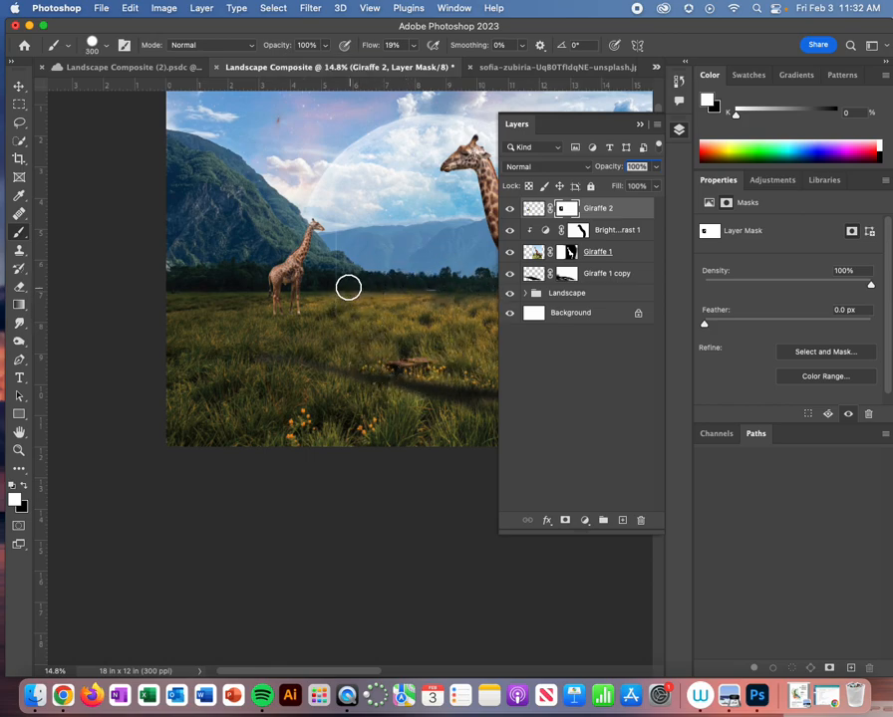
# Paint black on the Giraffe 2 layer mask with a 150 brush to hide the leftover background edges around the small giraffe.
pyautogui.moveTo(335, 315); pyautogui.dragTo(340, 273)
pyautogui.press('super+z')
pyautogui.press('x')
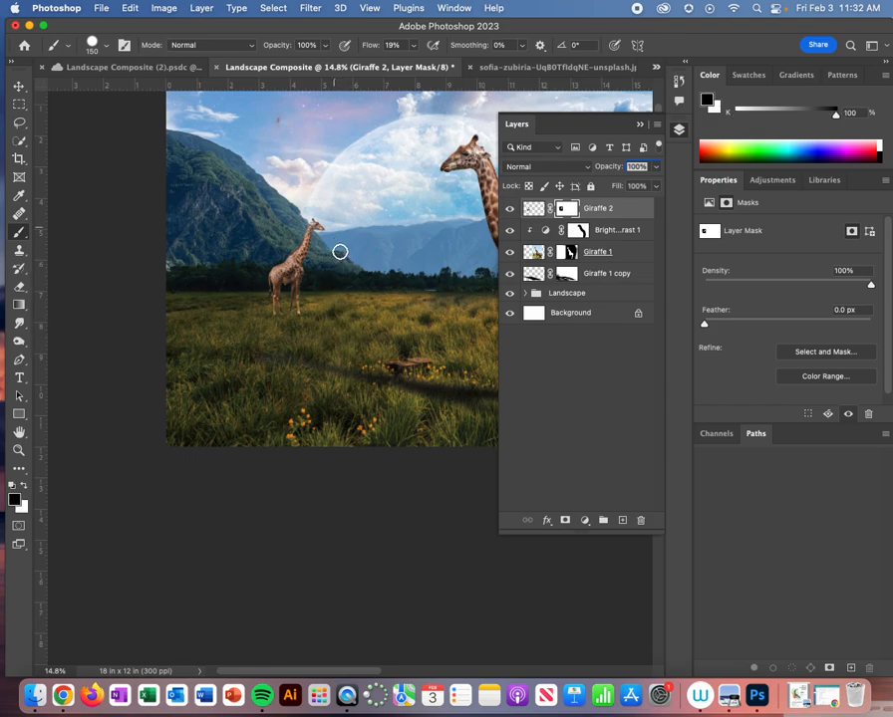
pyautogui.moveTo(344, 258)
pyautogui.mouseDown()
pyautogui.moveTo(346, 299)
pyautogui.moveTo(328, 319)
pyautogui.moveTo(326, 348)
pyautogui.moveTo(297, 359)
pyautogui.moveTo(315, 346)
pyautogui.moveTo(325, 323)
pyautogui.moveTo(446, 264)
pyautogui.mouseUp()
# Add a Brightness/Contrast adjustment above Giraffe 2 with brightness -68 and clip it to that layer.
pyautogui.click(629, 209)
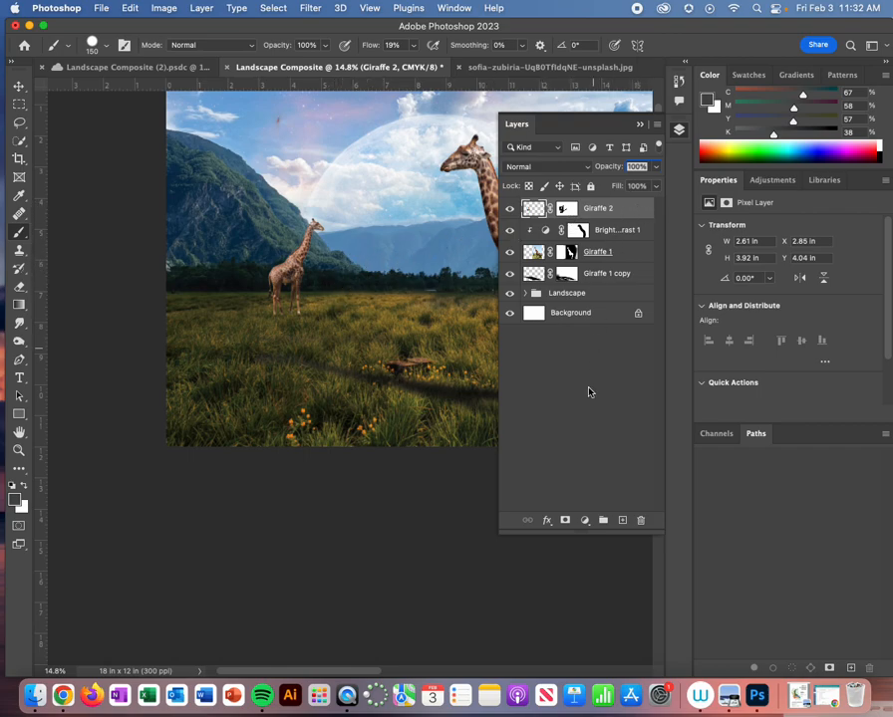
pyautogui.click(586, 521)
pyautogui.click(618, 588)
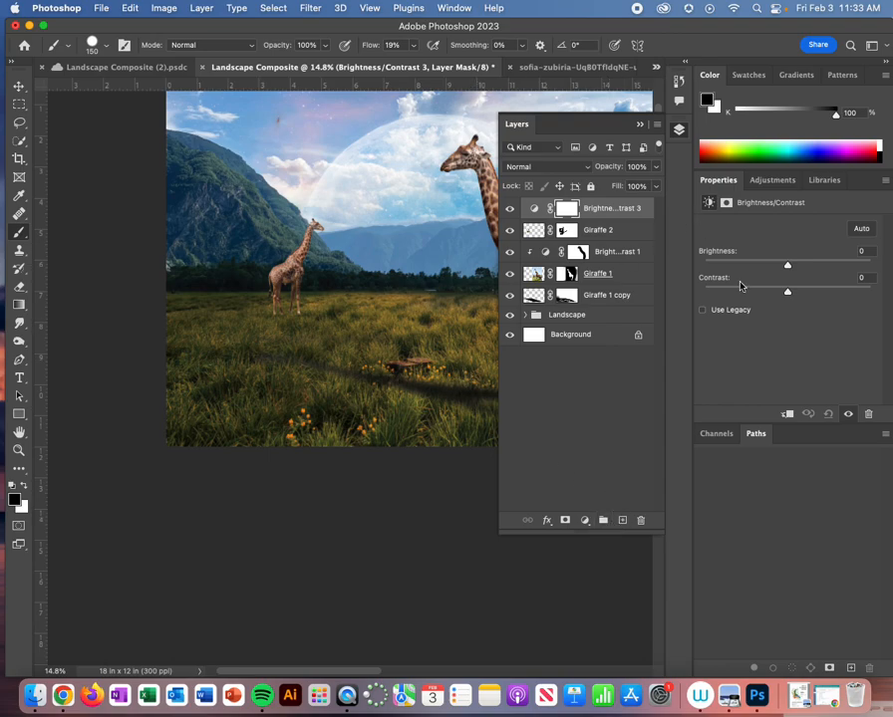
pyautogui.moveTo(786, 269); pyautogui.dragTo(776, 269)
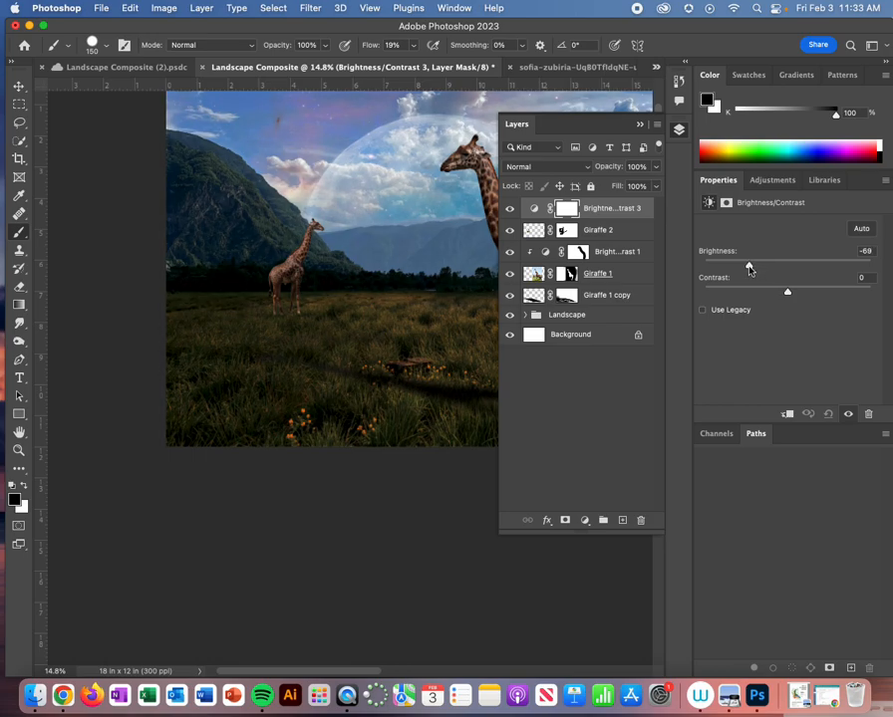
pyautogui.moveTo(739, 269); pyautogui.dragTo(751, 267)
pyautogui.rightClick(645, 211)
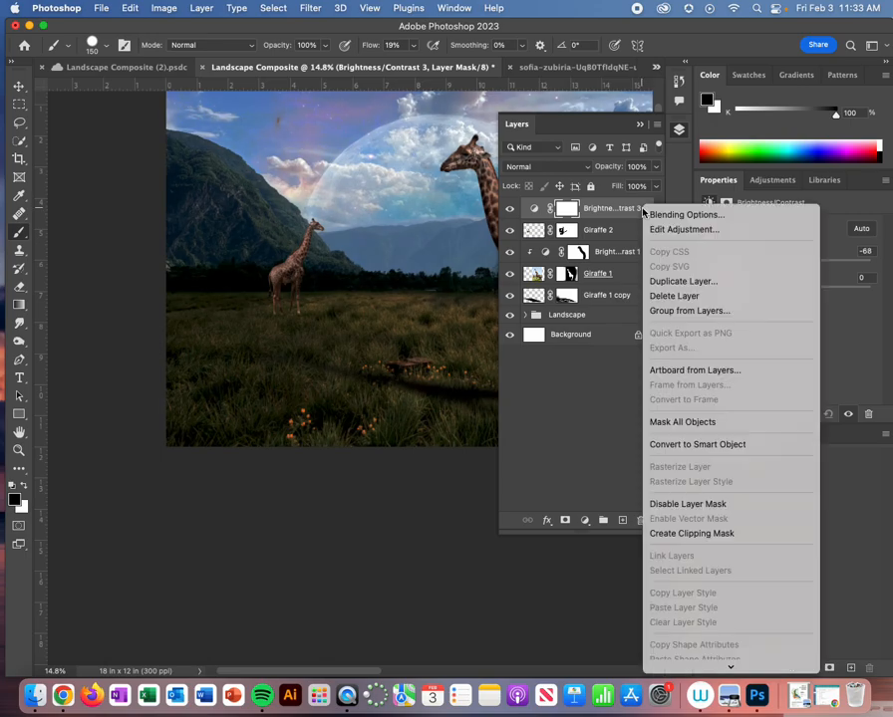
pyautogui.click(744, 533)
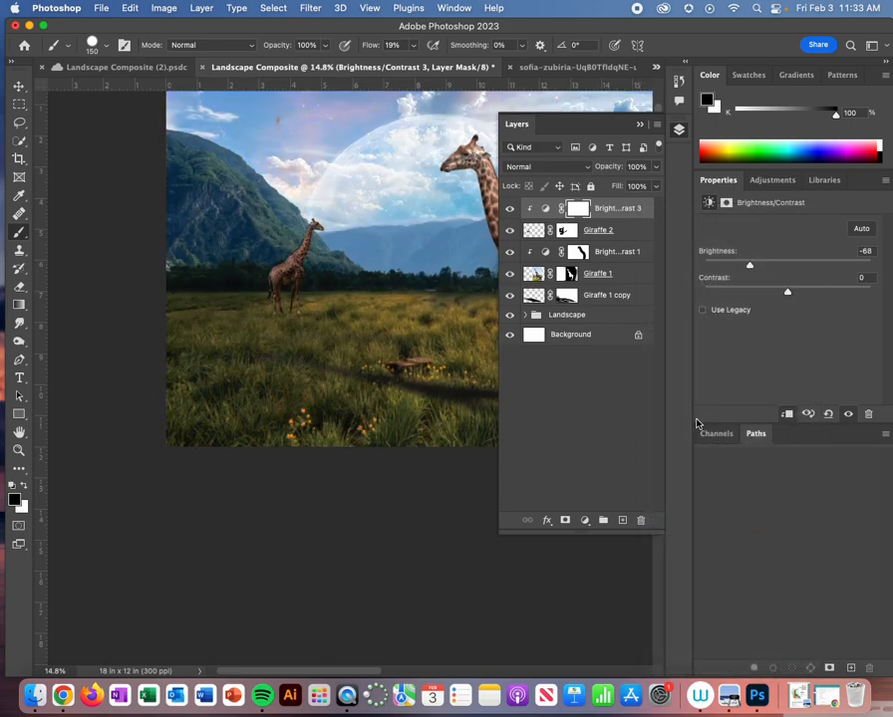
# Paint black on the Brightness/Contrast 3 mask along the small giraffe's front side with a soft round 150 brush to lighten it.
pyautogui.click(567, 230)
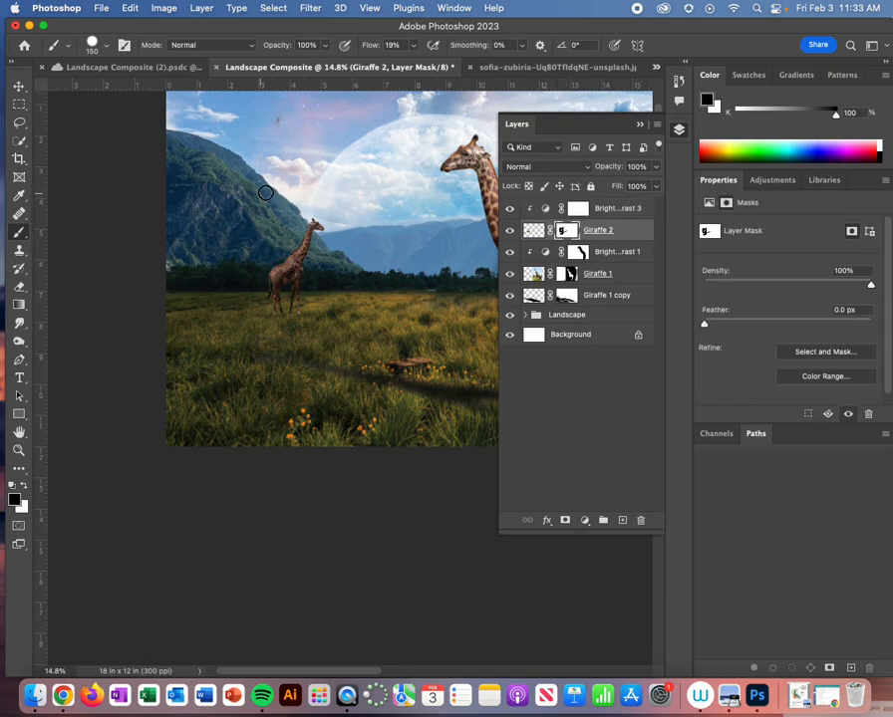
pyautogui.click(641, 126)
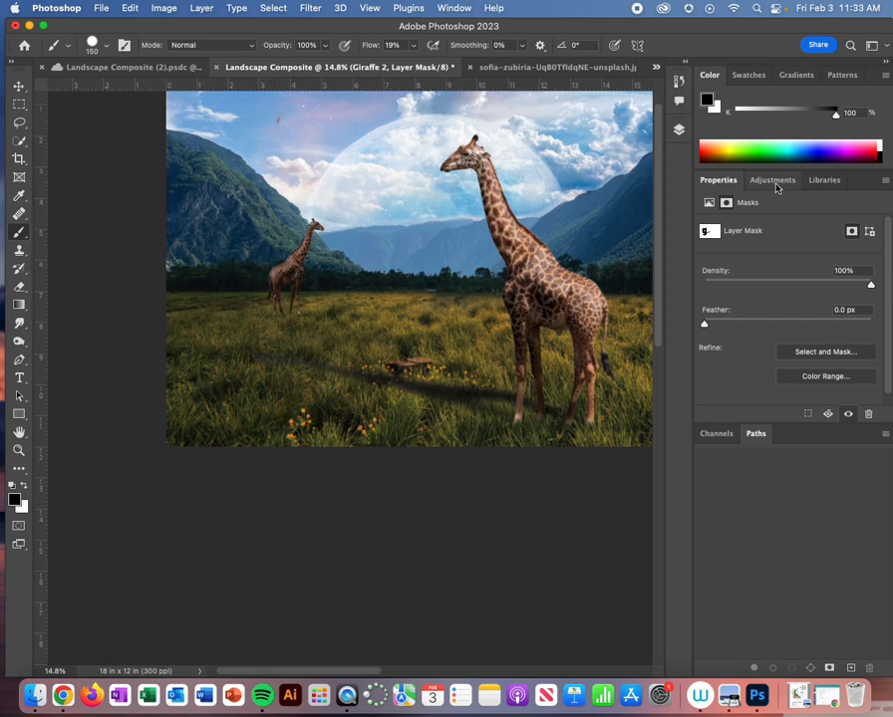
pyautogui.click(678, 130)
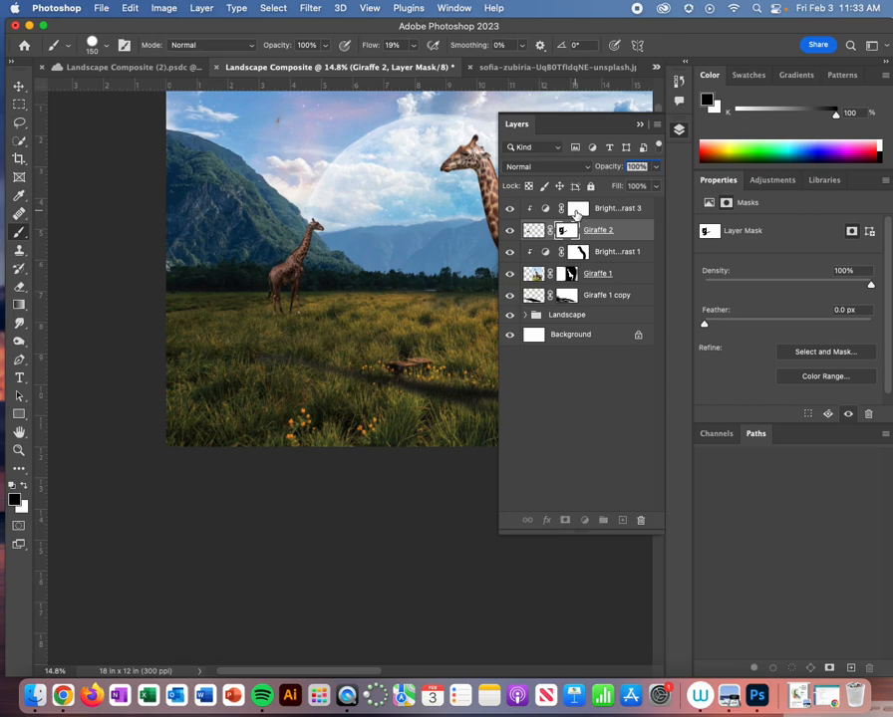
pyautogui.click(576, 209)
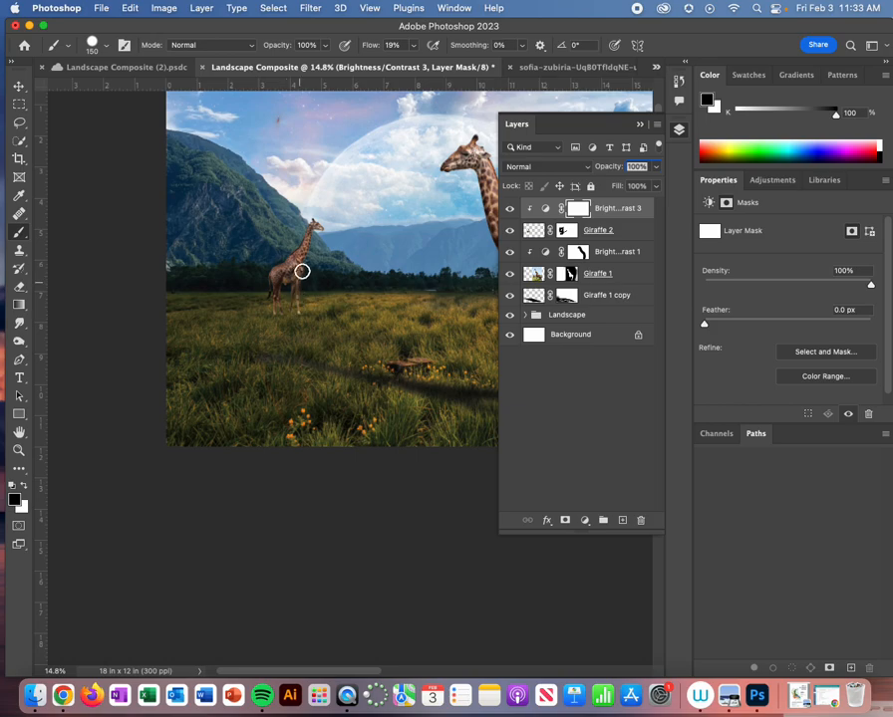
pyautogui.moveTo(304, 283)
pyautogui.mouseDown()
pyautogui.moveTo(305, 321)
pyautogui.moveTo(309, 306)
pyautogui.mouseUp()
pyautogui.click(105, 46)
pyautogui.click(123, 207)
pyautogui.click(317, 127)
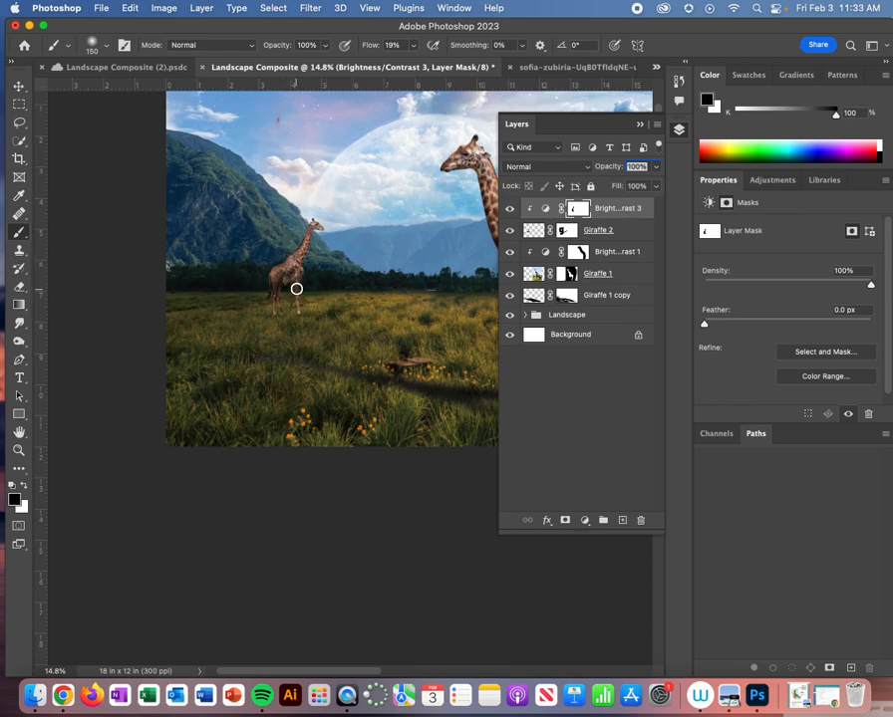
pyautogui.click(18, 449)
pyautogui.moveTo(289, 271); pyautogui.dragTo(326, 324)
pyautogui.press('x')
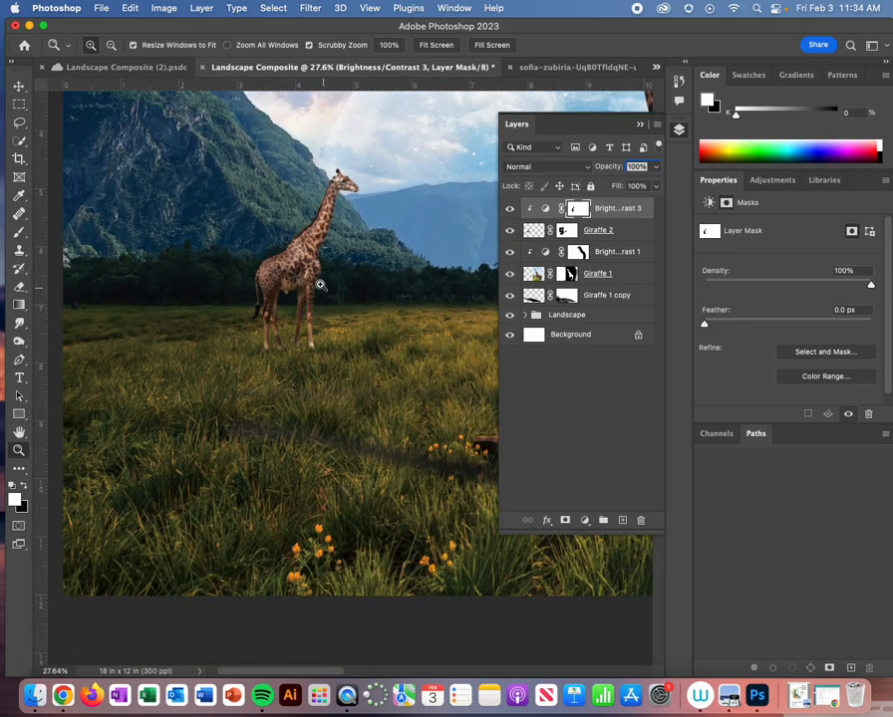
pyautogui.press('b')
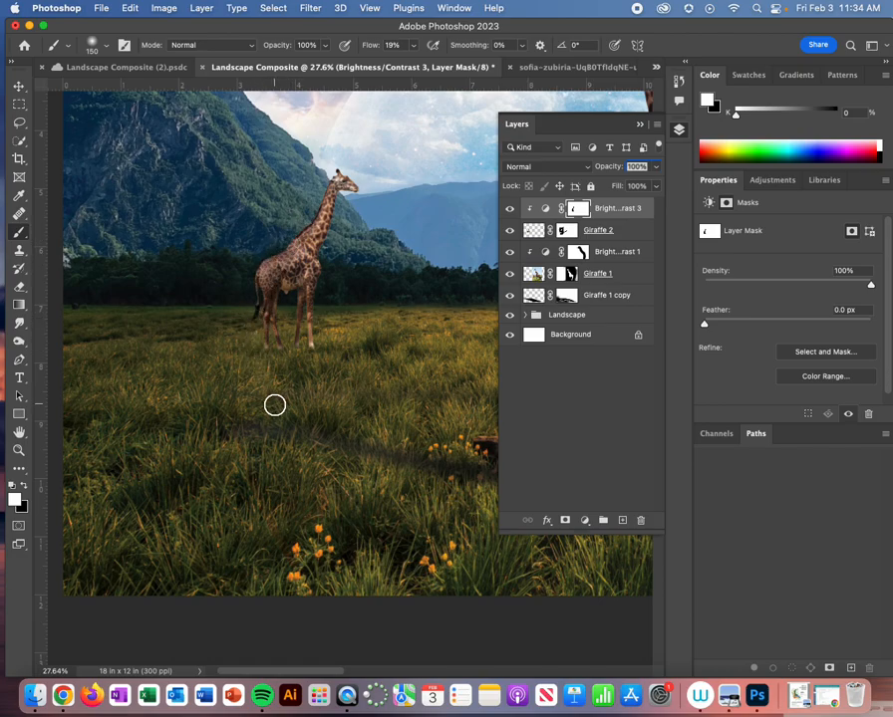
# Duplicate Giraffe 2 to the top of the layer stack and clip Brightness/Contrast 3 to the original Giraffe 2 again.
pyautogui.click(632, 232)
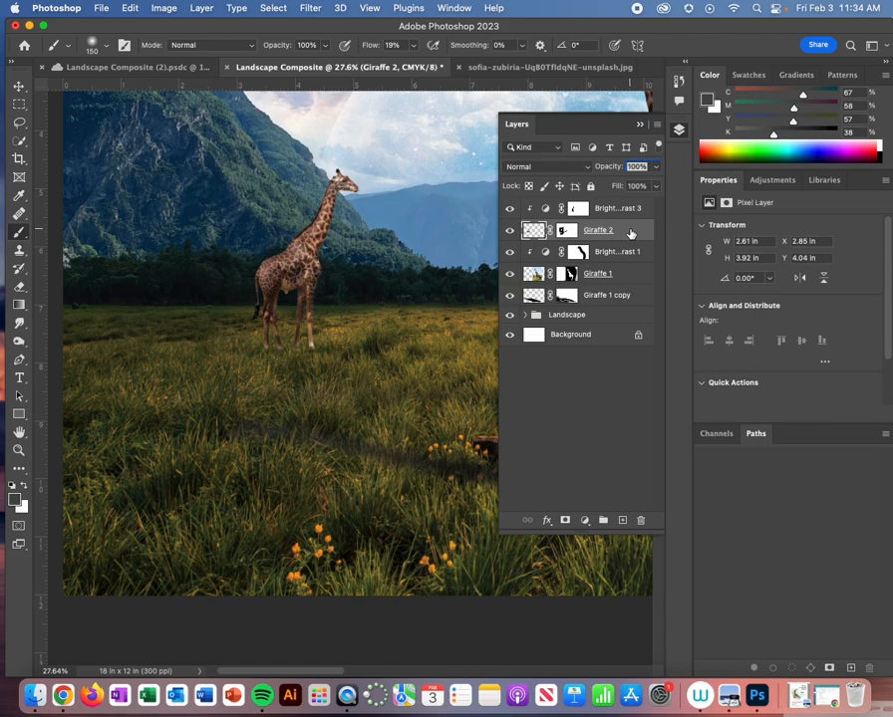
pyautogui.press('cmd+j')
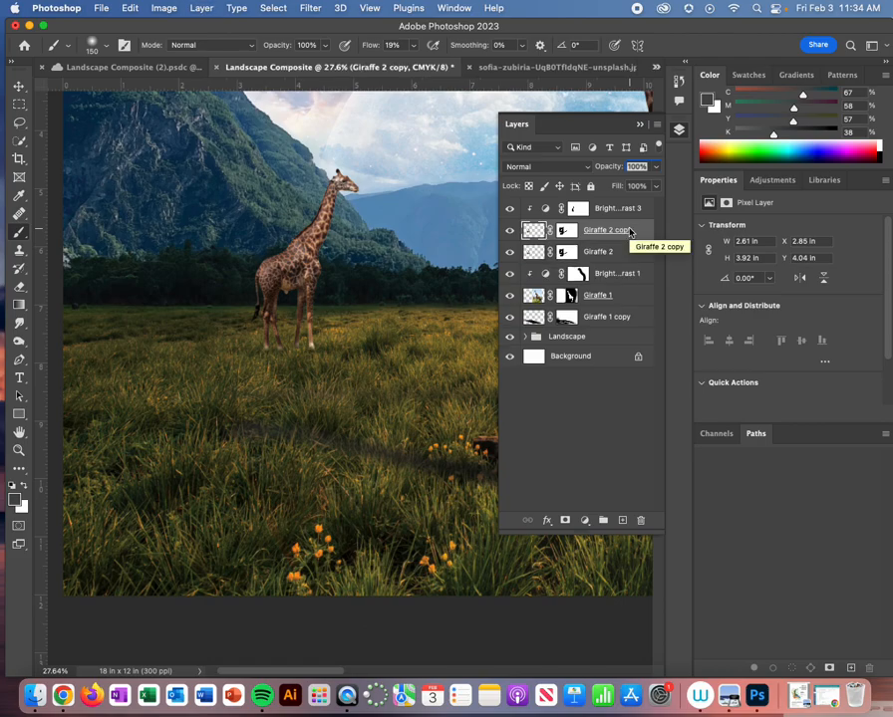
pyautogui.moveTo(642, 231); pyautogui.dragTo(634, 206)
pyautogui.click(619, 230)
pyautogui.rightClick(620, 230)
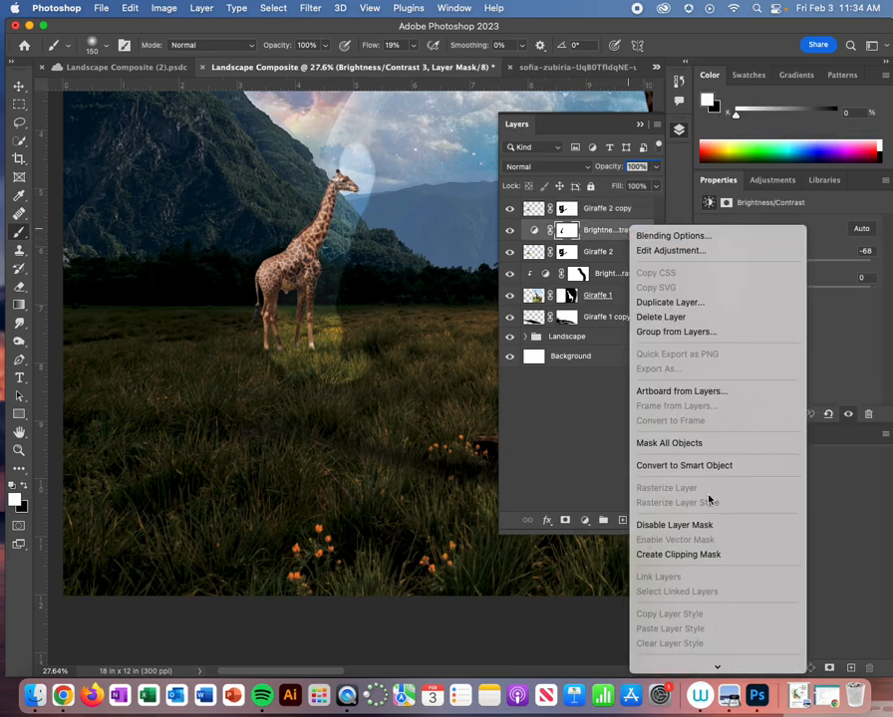
pyautogui.click(718, 554)
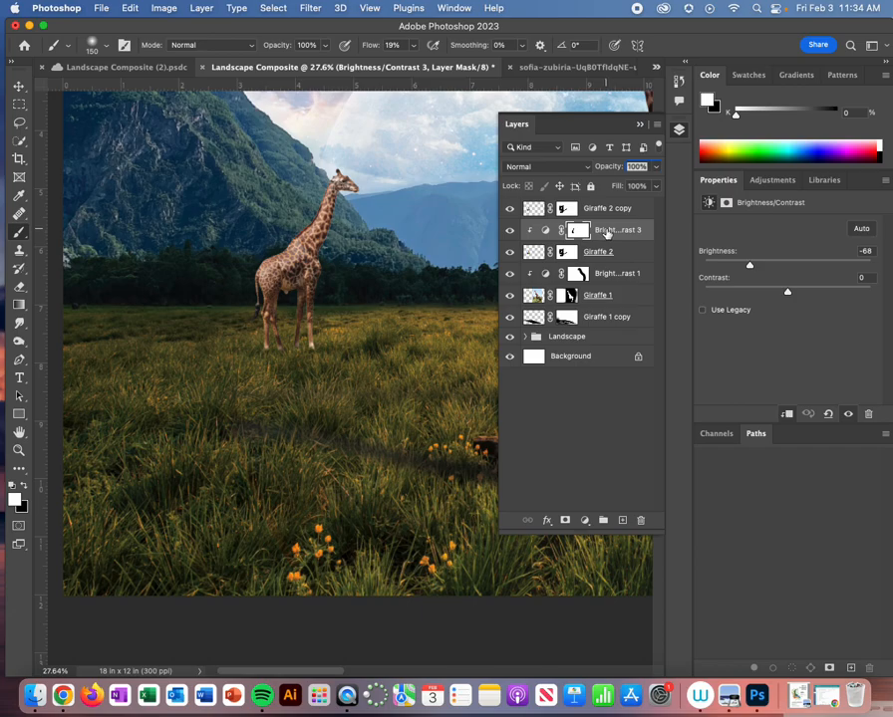
# Flatten and skew Giraffe 2 copy to about 6.58 by 0.73 in so it lies across the grass from the small giraffe's feet.
pyautogui.click(639, 209)
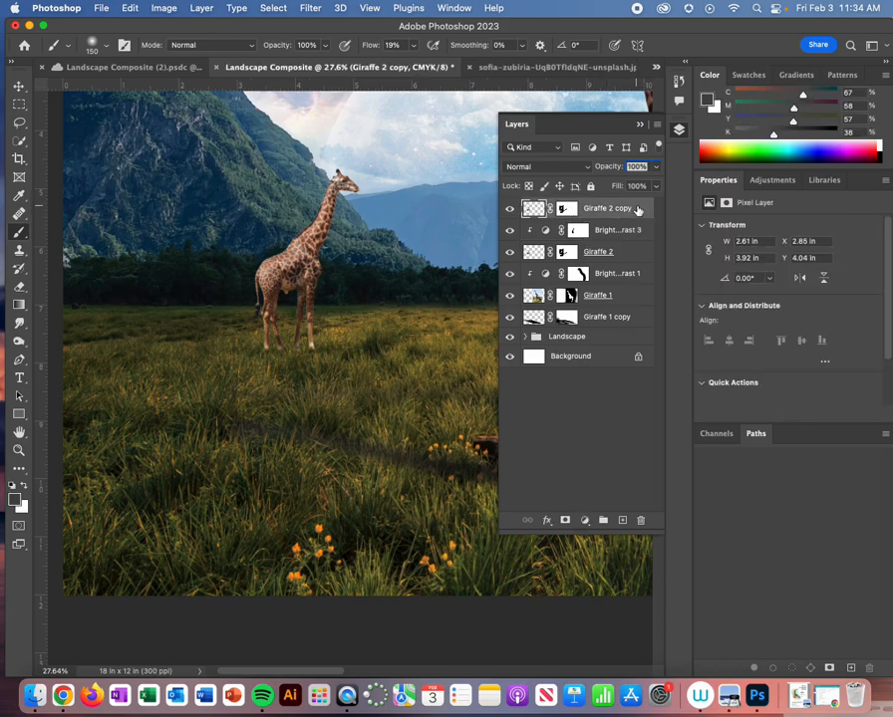
pyautogui.press('super+t')
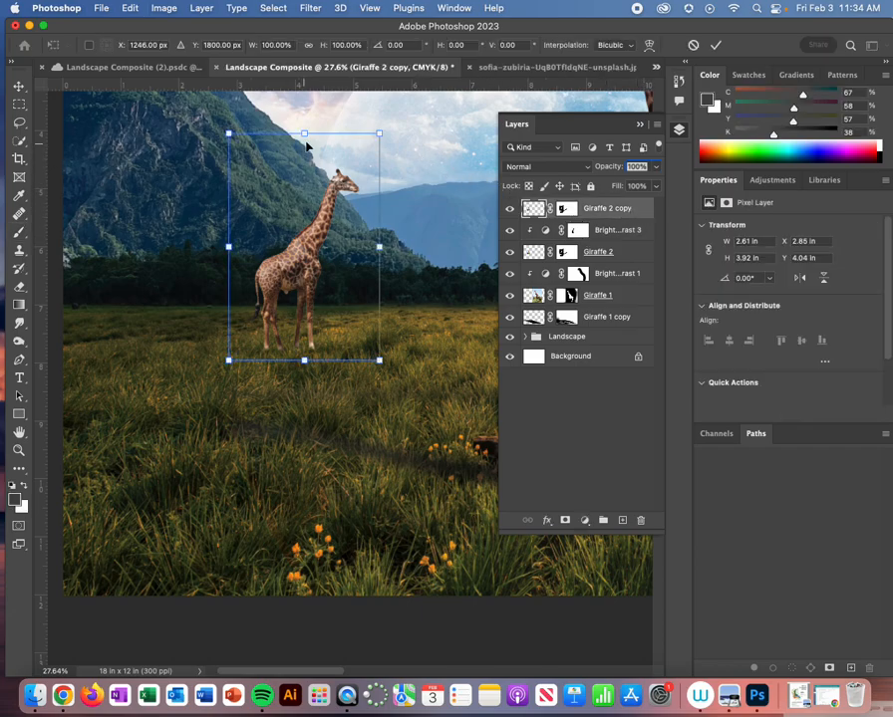
pyautogui.moveTo(305, 136); pyautogui.dragTo(77, 308)
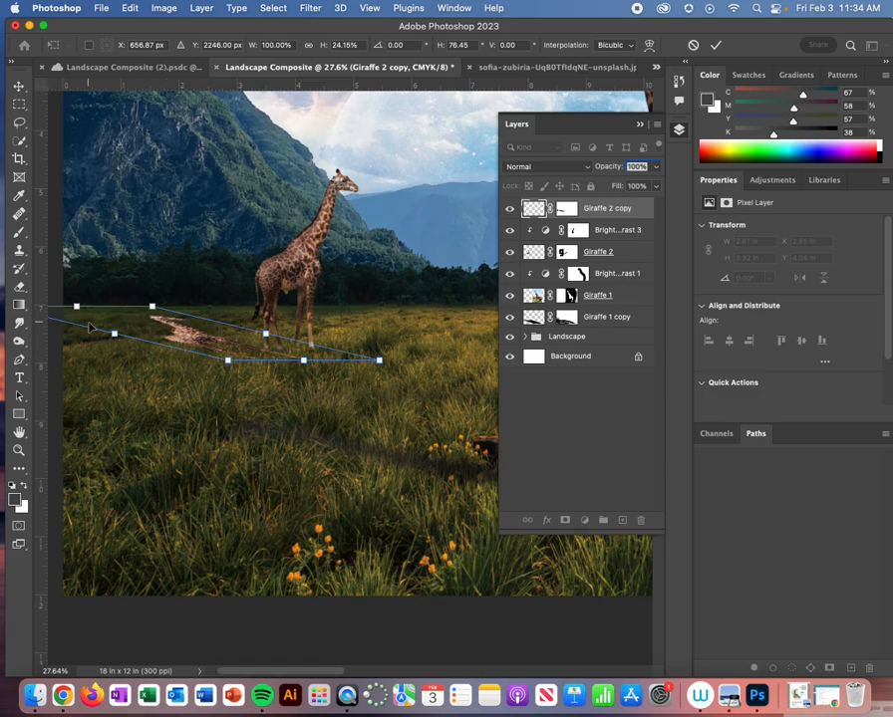
pyautogui.moveTo(78, 309); pyautogui.dragTo(72, 319)
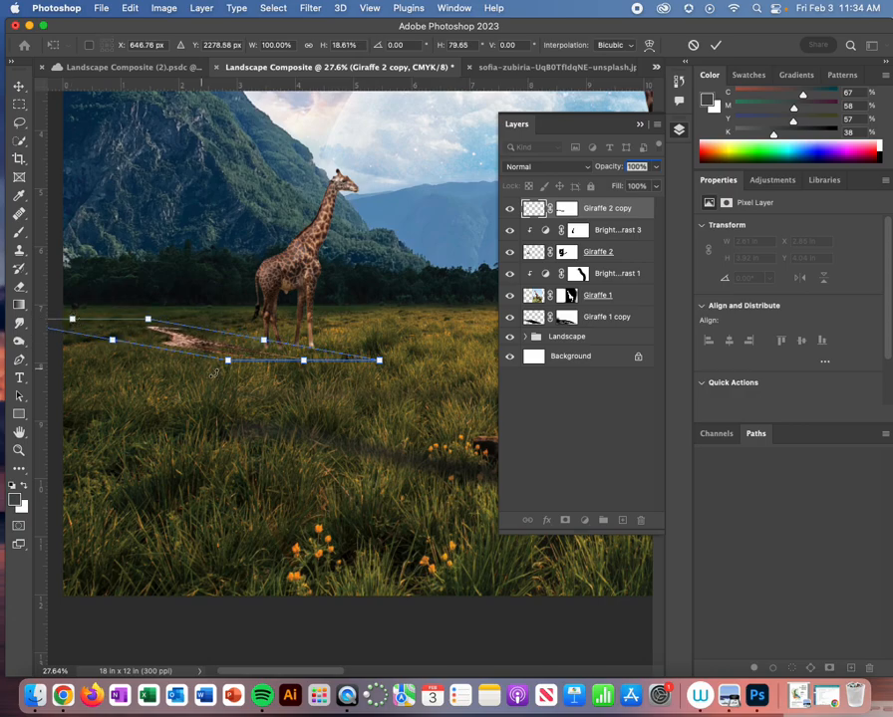
pyautogui.moveTo(219, 316); pyautogui.dragTo(231, 304)
pyautogui.press('Return')
pyautogui.press('b')
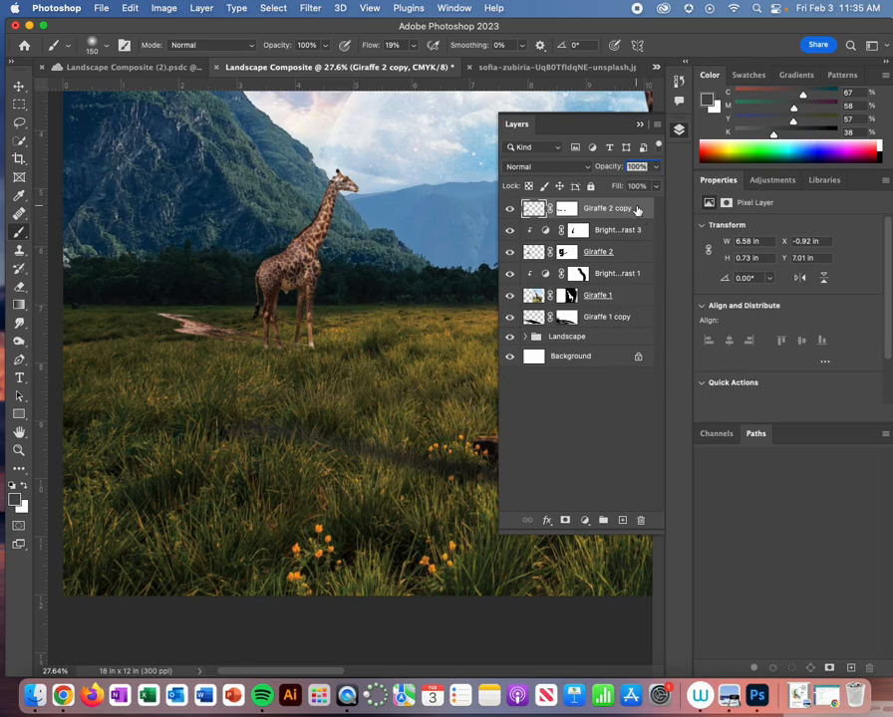
# Place Giraffe 2 copy beneath Giraffe 2 and, with its transparent pixels locked, fill the flattened shape with a dark gradient.
pyautogui.moveTo(639, 209); pyautogui.dragTo(635, 261)
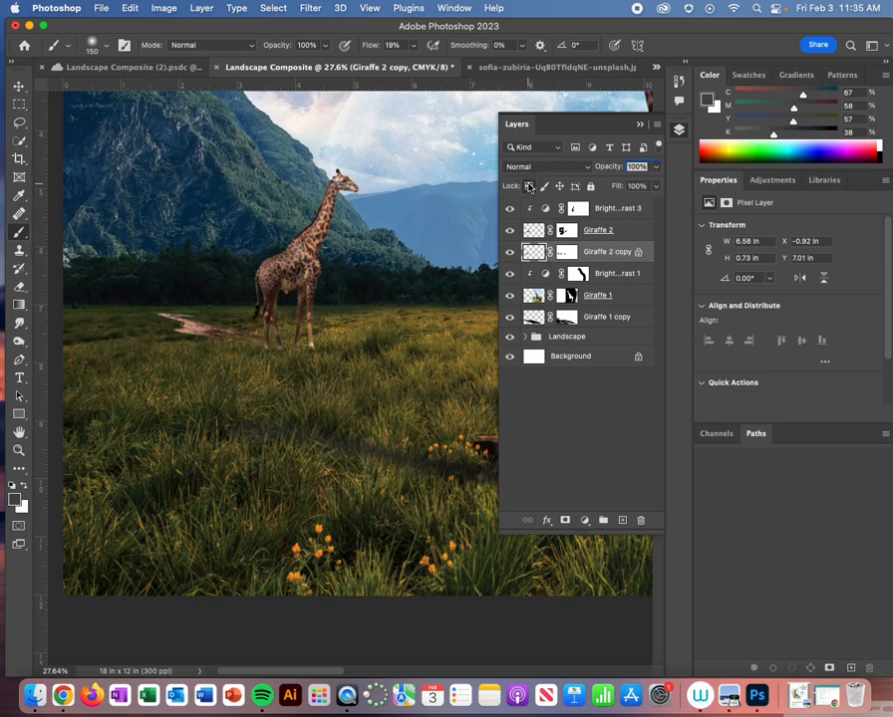
pyautogui.click(20, 305)
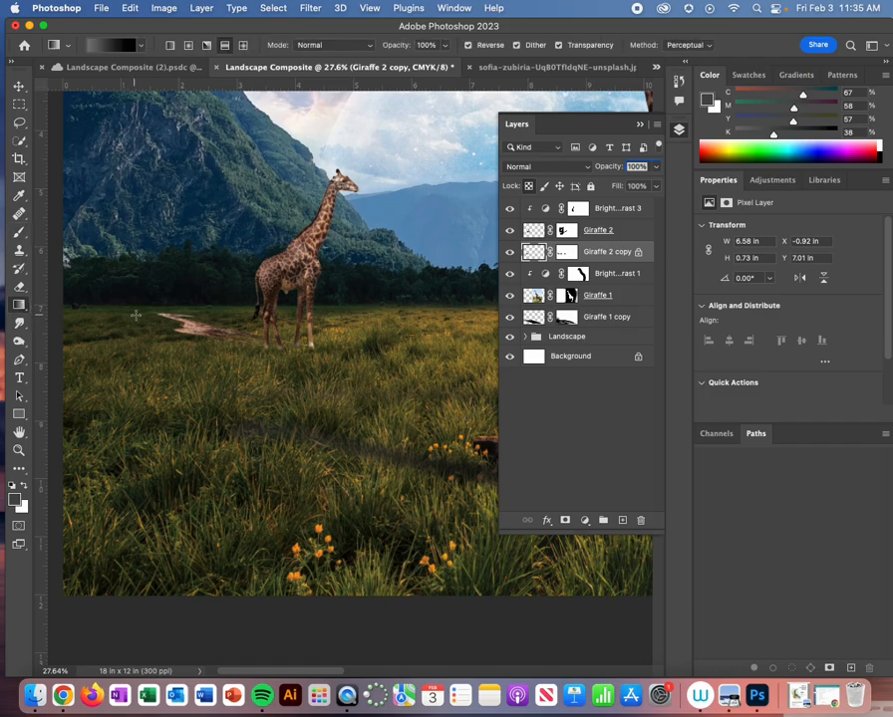
pyautogui.press('super+minus')
pyautogui.press('super+minus')
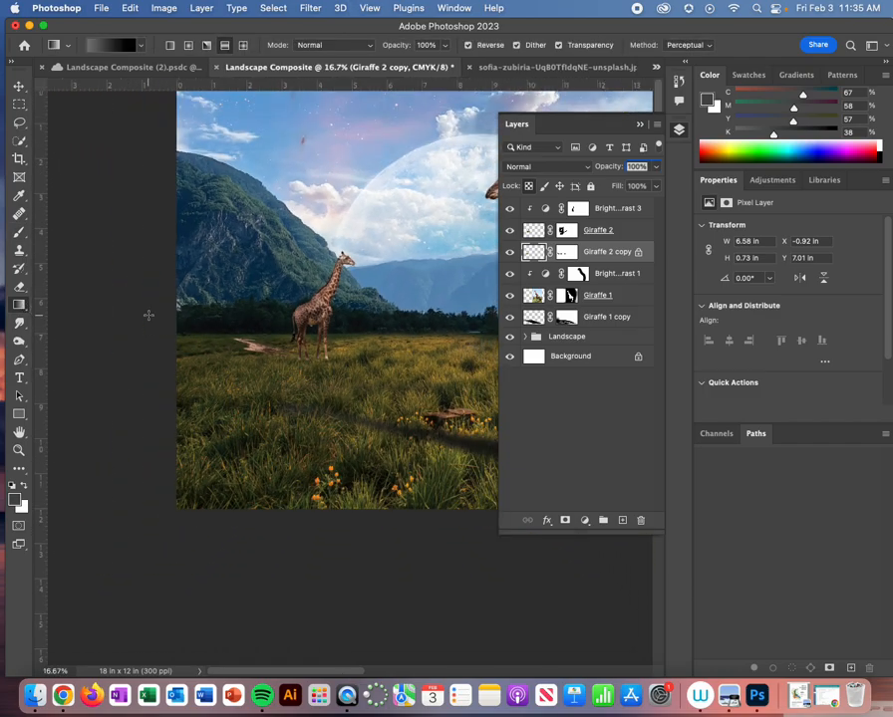
pyautogui.moveTo(192, 334); pyautogui.dragTo(403, 376)
pyautogui.moveTo(120, 314); pyautogui.dragTo(330, 362)
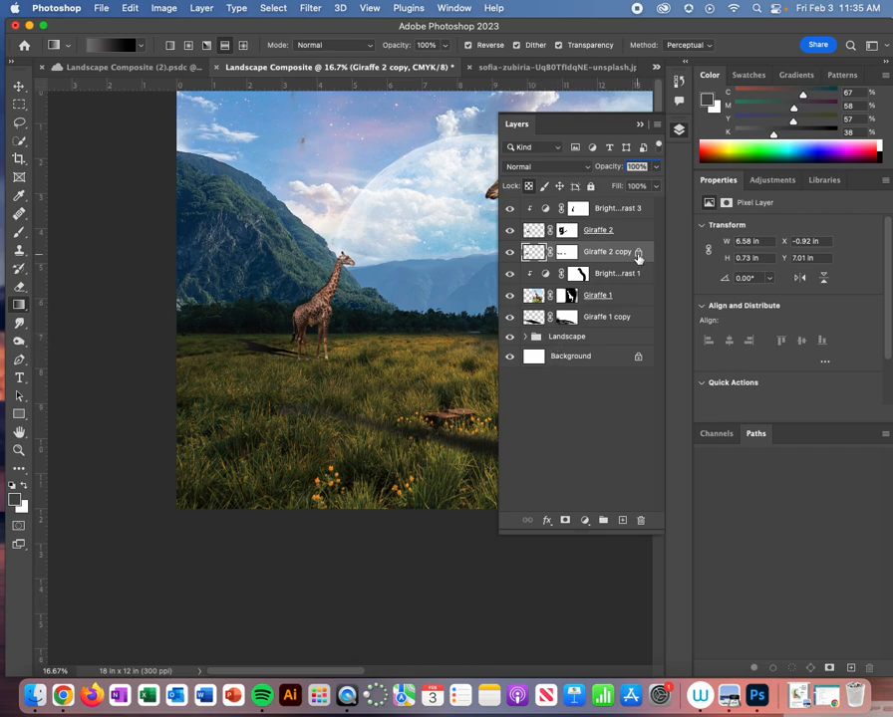
# Unlock the transparent pixels of Giraffe 2 copy and apply a Gaussian Blur with a 9.5-pixel radius to soften the shadow.
pyautogui.click(311, 8)
pyautogui.moveTo(338, 190)
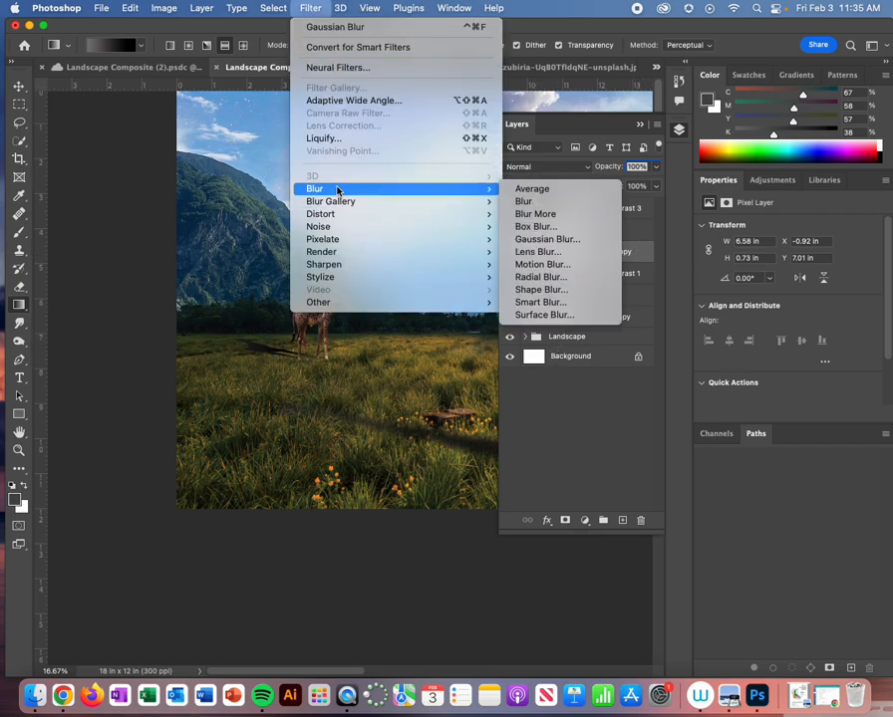
pyautogui.click(551, 241)
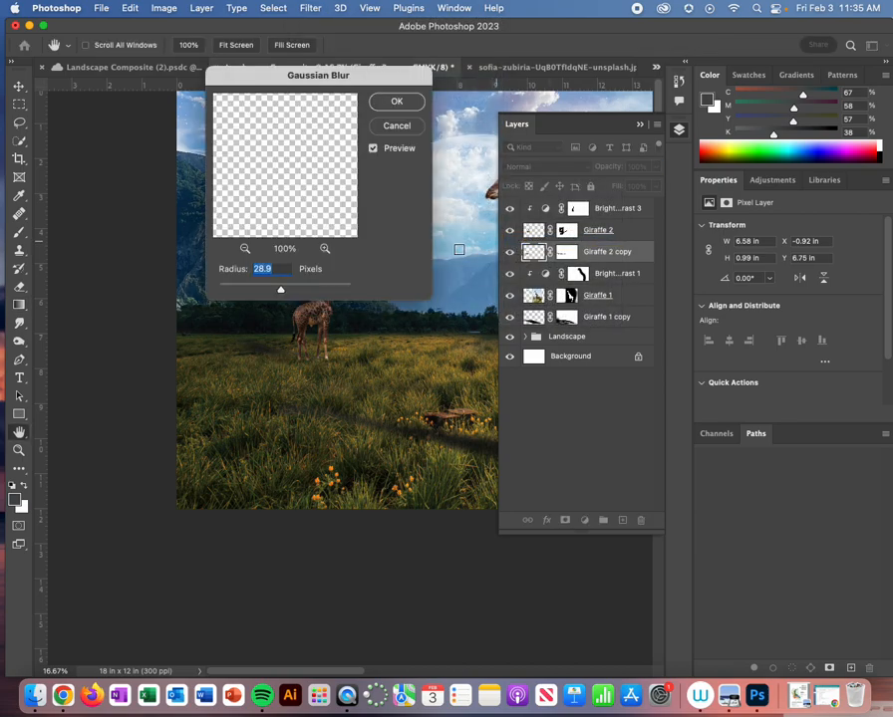
pyautogui.moveTo(280, 291); pyautogui.dragTo(273, 292)
pyautogui.moveTo(278, 295); pyautogui.dragTo(269, 294)
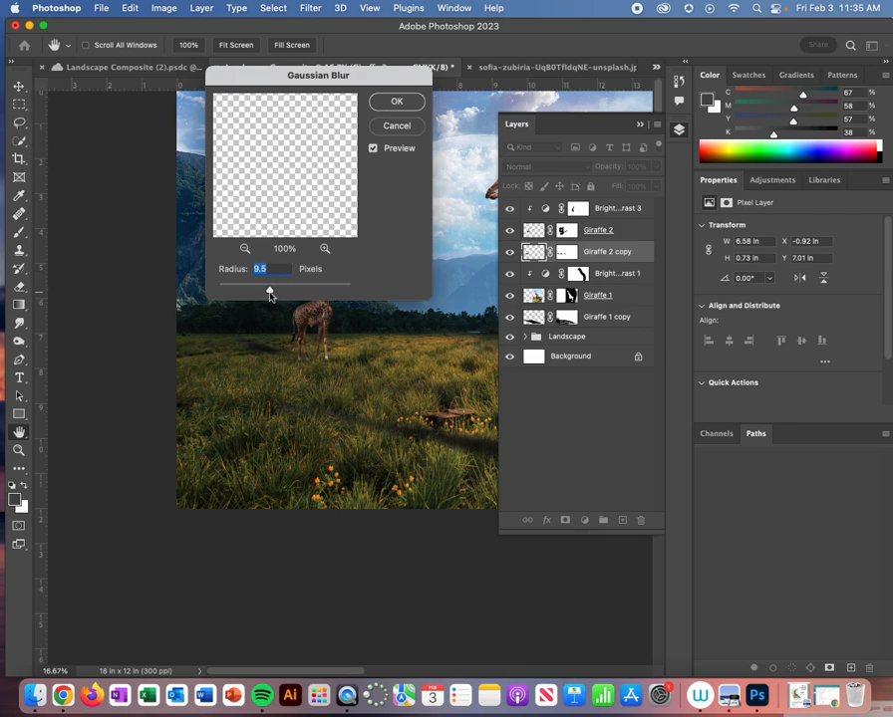
pyautogui.click(398, 102)
# Lower the opacity of the small giraffe's shadow layer to 84% and check the whole composite.
pyautogui.moveTo(655, 188); pyautogui.dragTo(652, 188)
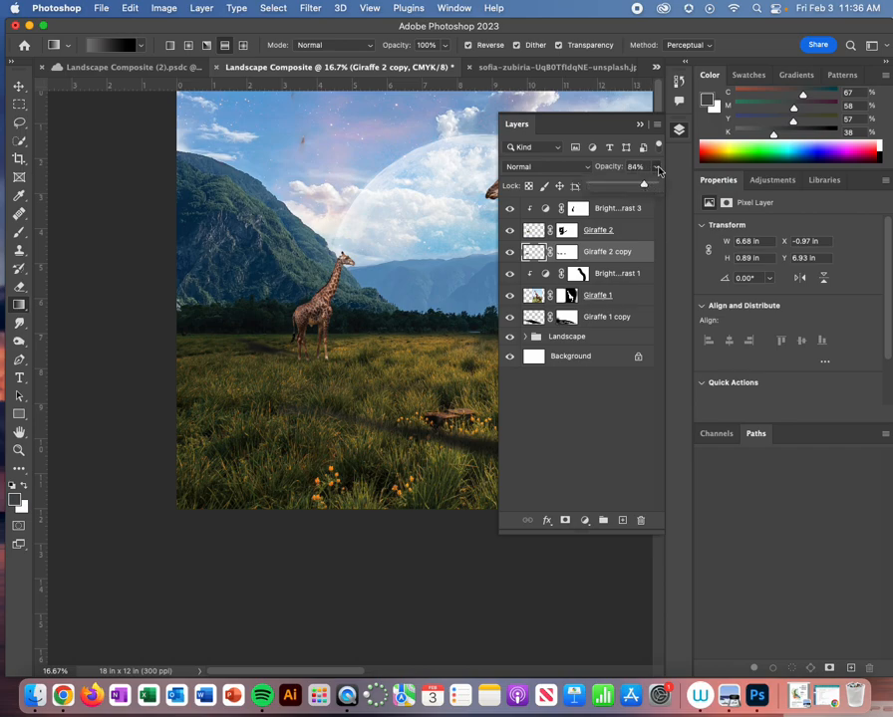
pyautogui.click(655, 126)
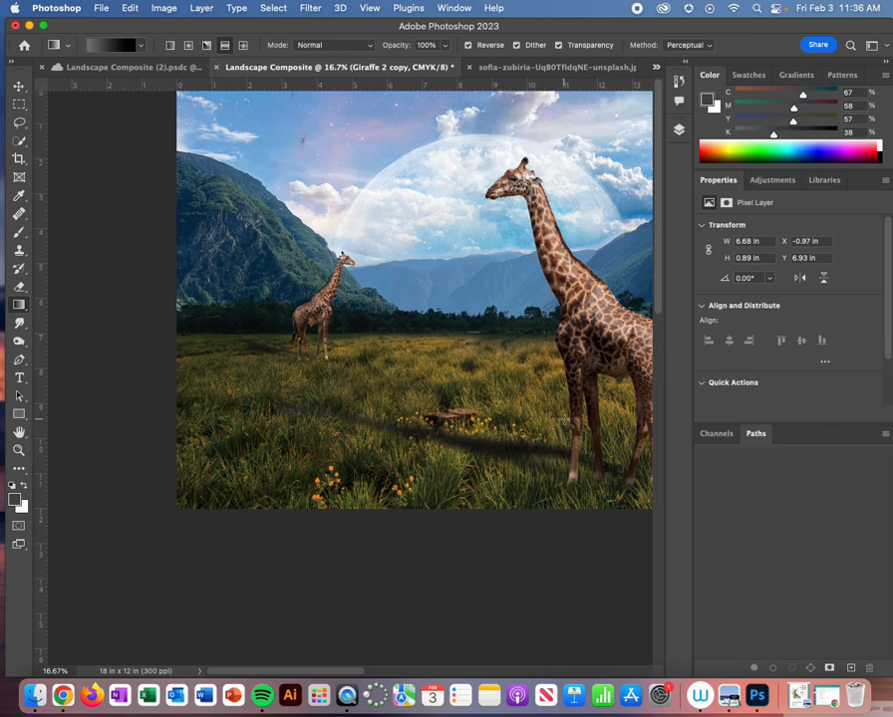
pyautogui.press('super+minus')
pyautogui.press('super+minus')
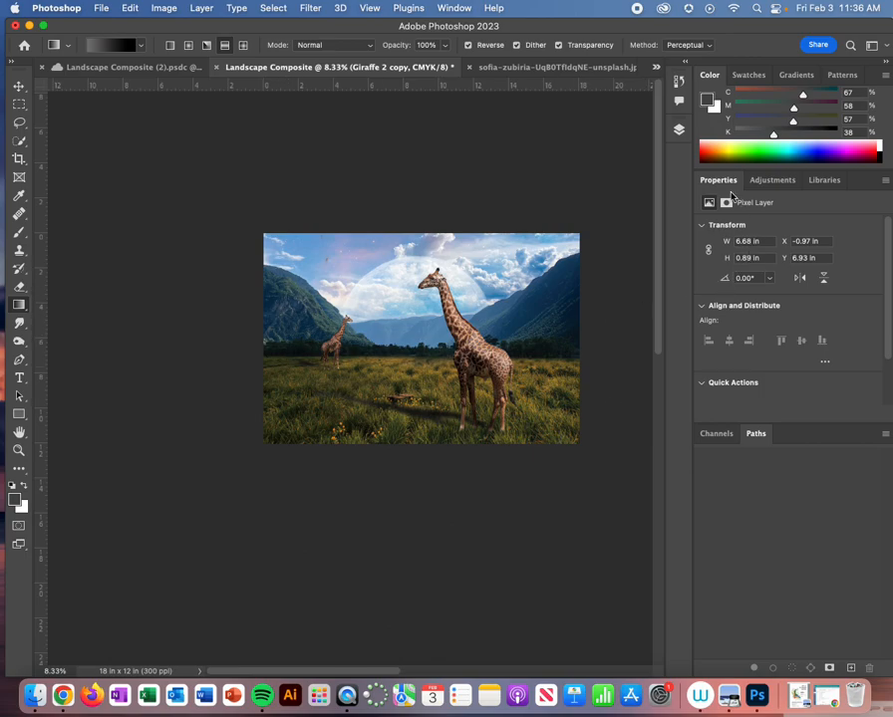
# Group all layers from Giraffe 1 copy up to Brightness/Contrast 3 and name the group Giraffes.
pyautogui.click(678, 129)
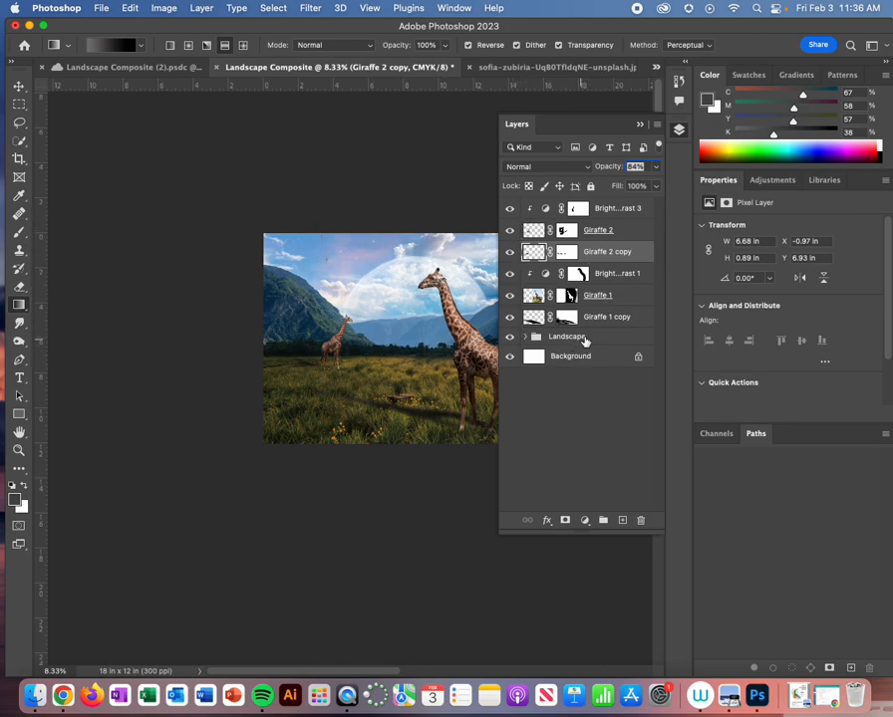
pyautogui.click(646, 319)
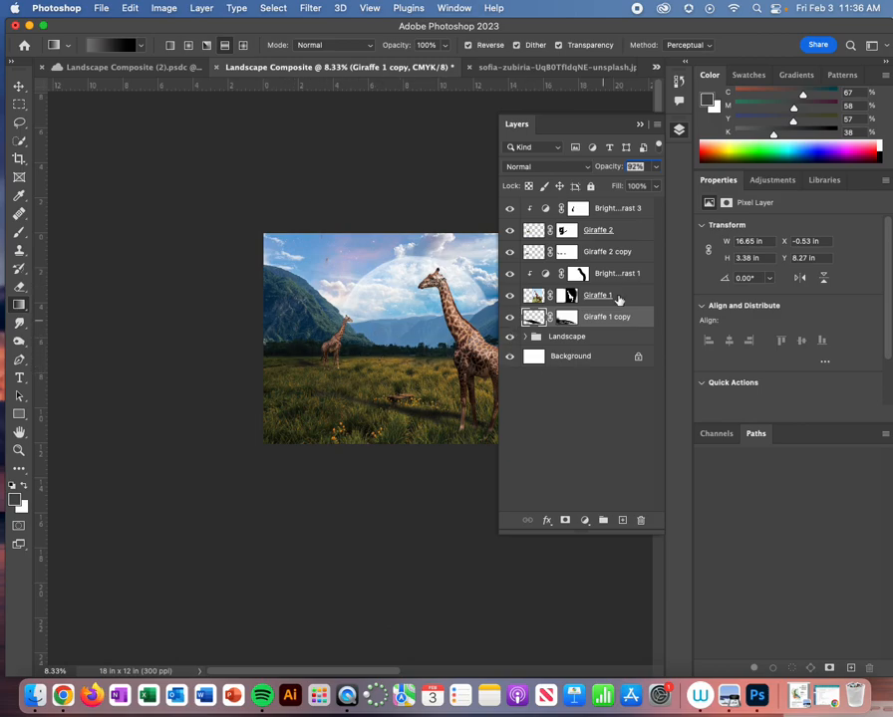
pyautogui.keyDown('shift'); pyautogui.click(642, 208); pyautogui.keyUp('shift')
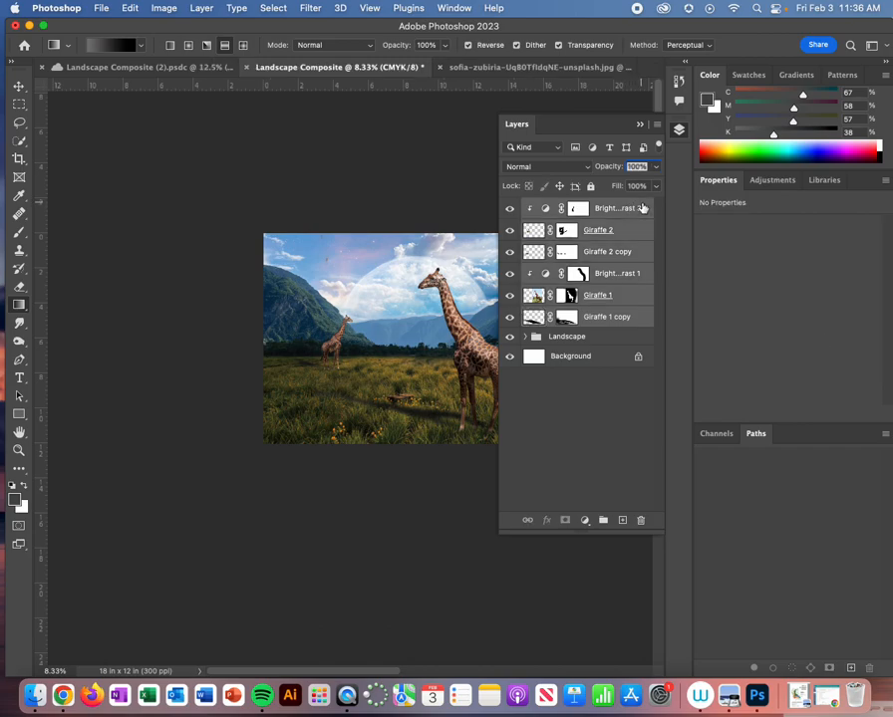
pyautogui.click(604, 525)
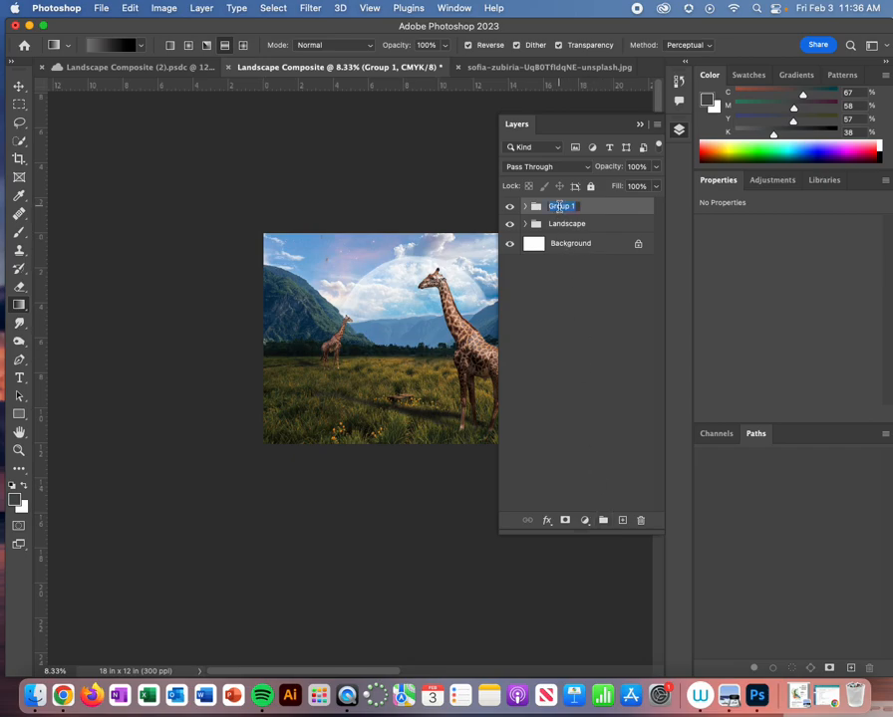
pyautogui.write('Gr')
pyautogui.click(598, 307)
# Add a Brightness/Contrast adjustment above landscape 1 in the Landscape group and clip it to that layer.
pyautogui.click(525, 223)
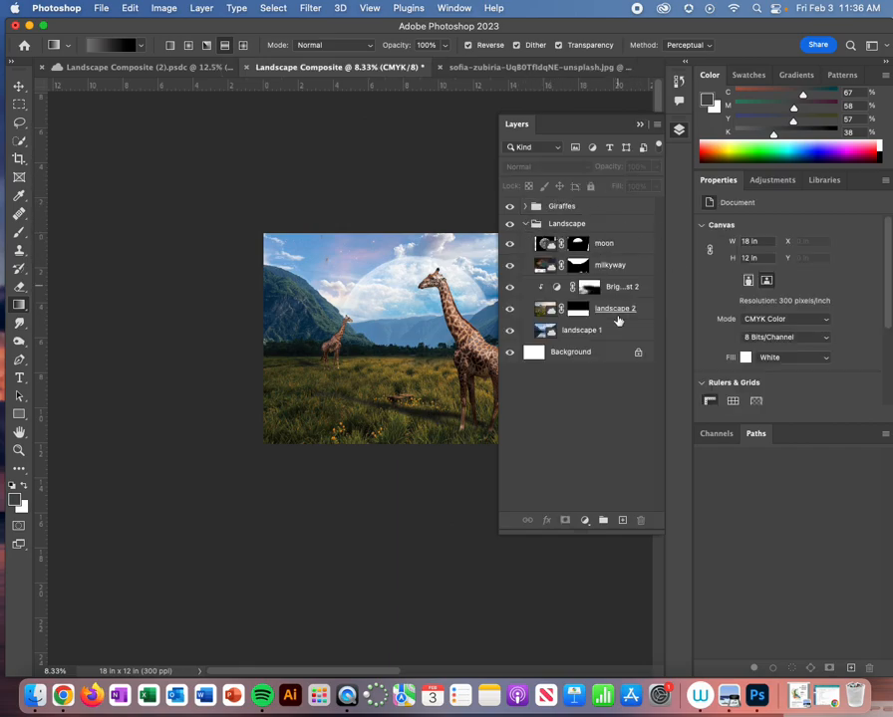
pyautogui.click(574, 331)
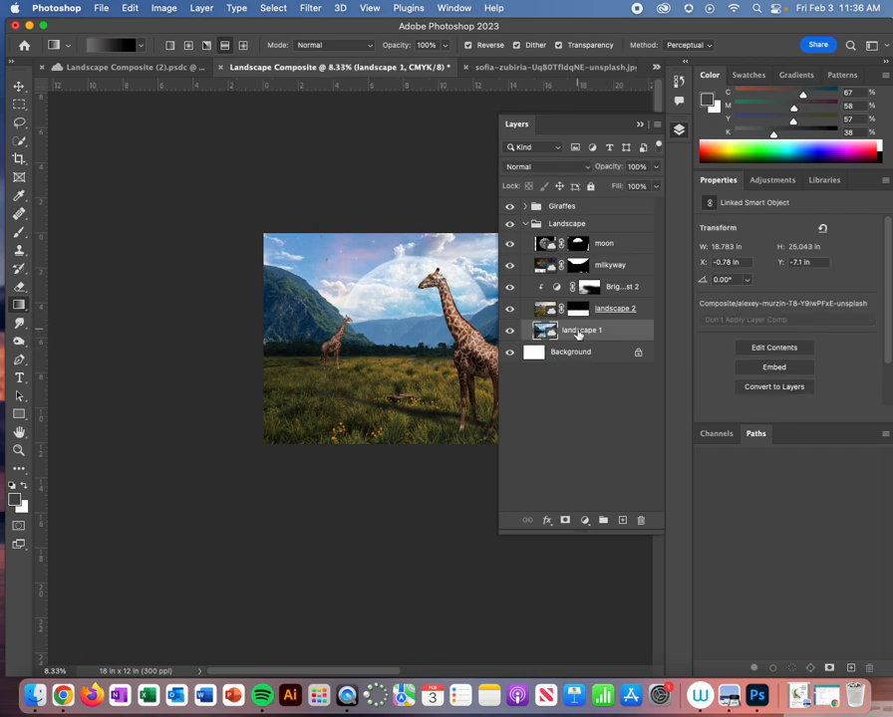
pyautogui.click(588, 522)
pyautogui.click(612, 590)
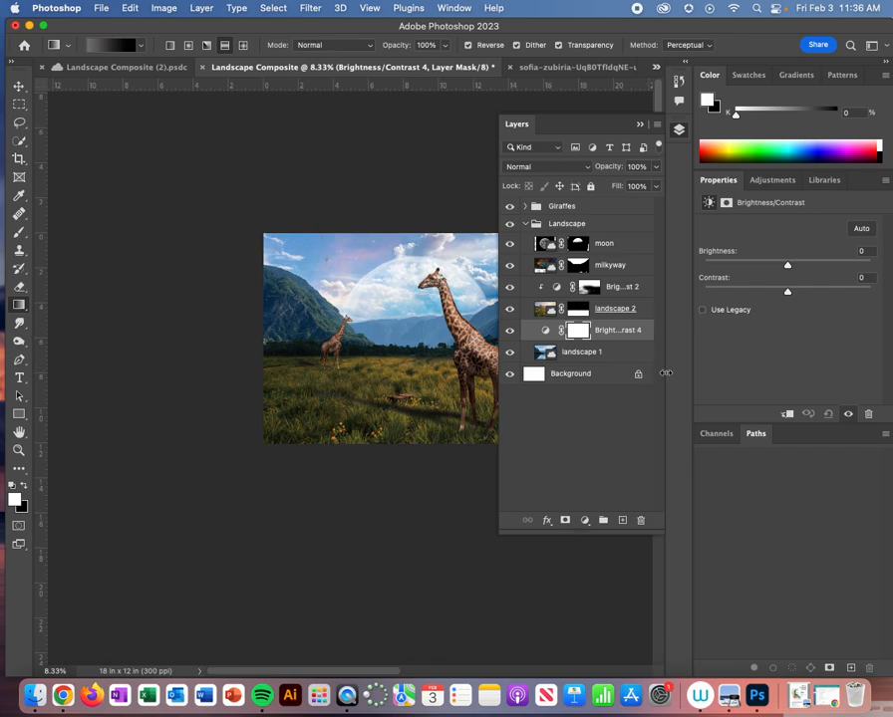
pyautogui.rightClick(633, 333)
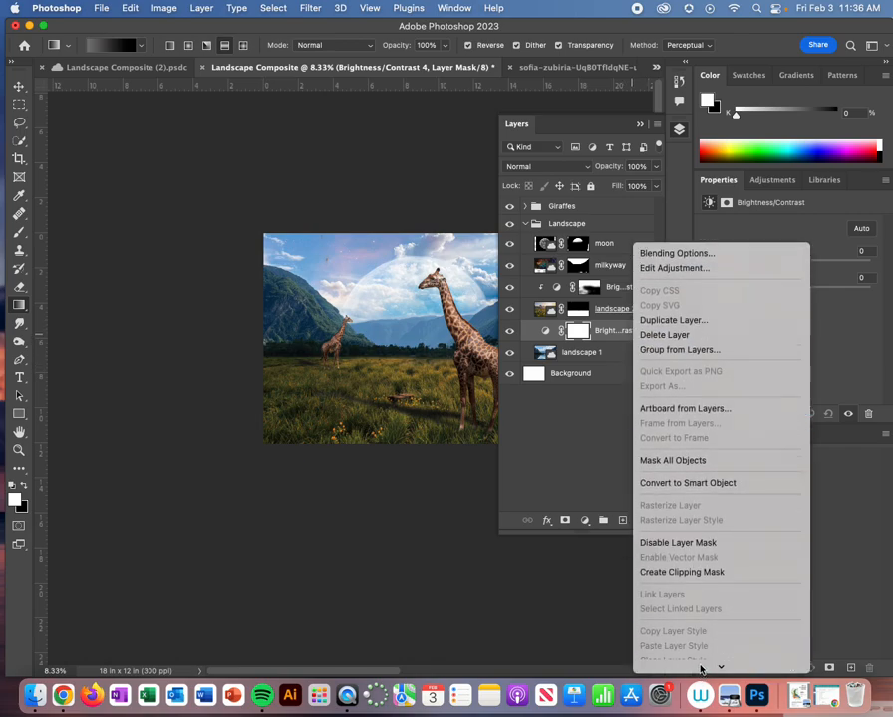
pyautogui.click(682, 556)
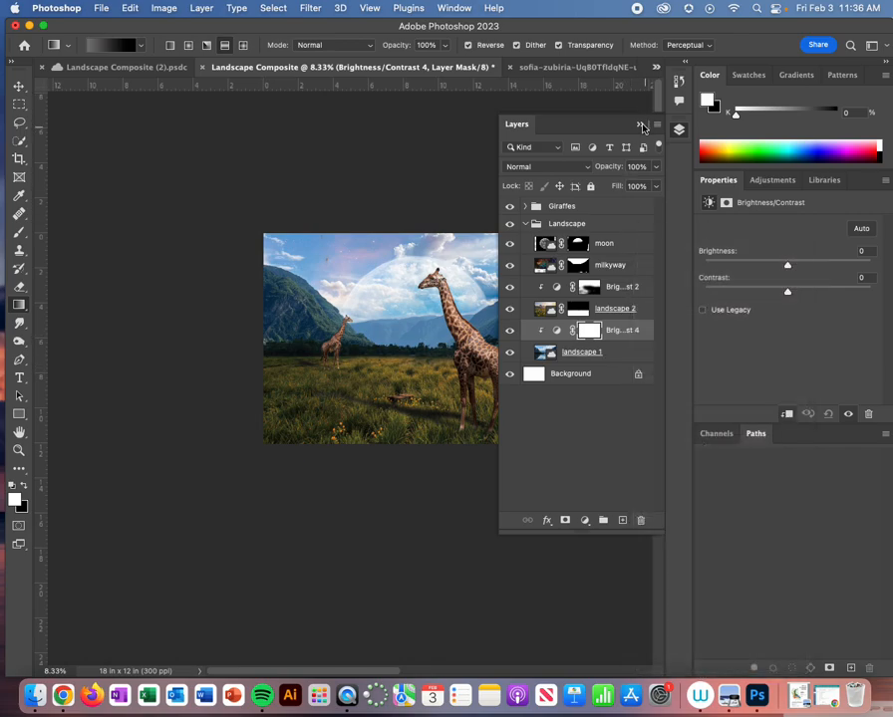
# Darken landscape 1 slightly by setting the brightness of its clipped Brightness/Contrast adjustment to -9.
pyautogui.click(640, 124)
pyautogui.moveTo(788, 267)
pyautogui.mouseDown()
pyautogui.moveTo(775, 265)
pyautogui.moveTo(784, 267)
pyautogui.mouseUp()
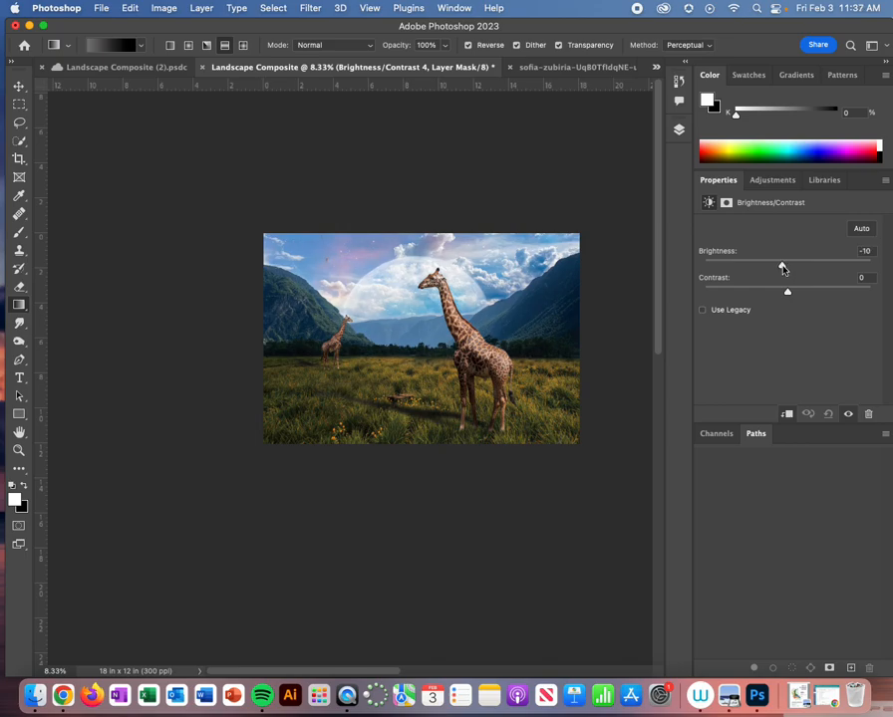
pyautogui.moveTo(779, 269); pyautogui.dragTo(783, 269)
# Set up the Brush tool with black as the foreground colour and a 700-pixel size for the Brightness/Contrast 4 mask.
pyautogui.click(679, 131)
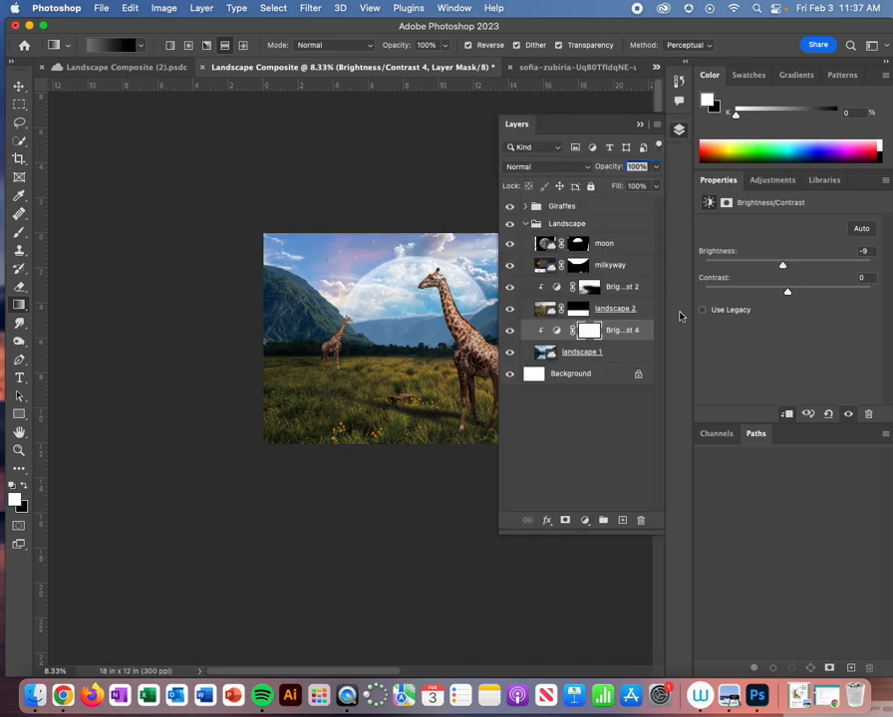
pyautogui.click(20, 232)
pyautogui.click(29, 485)
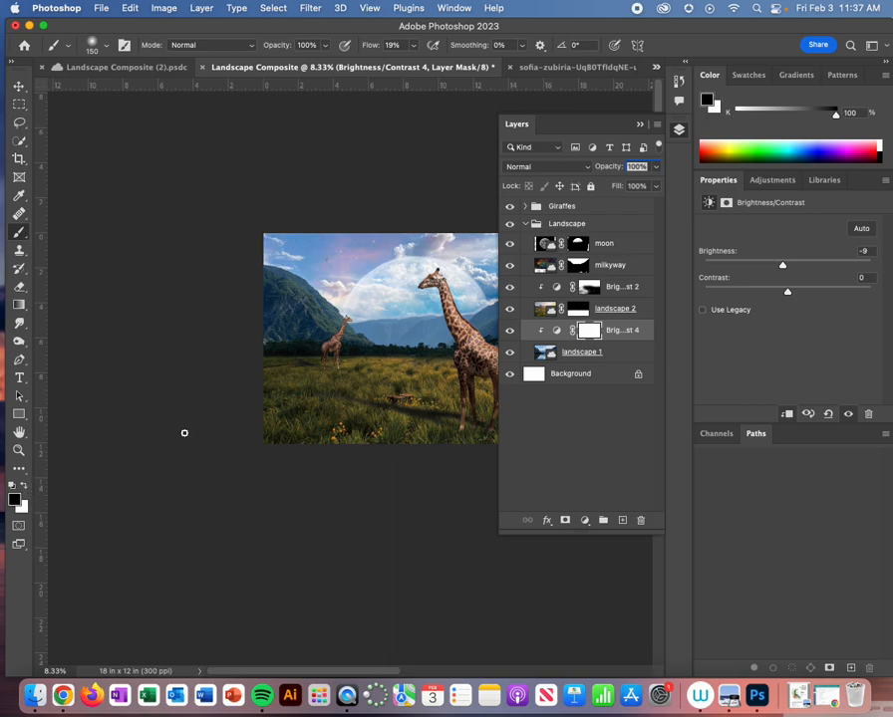
pyautogui.click(639, 123)
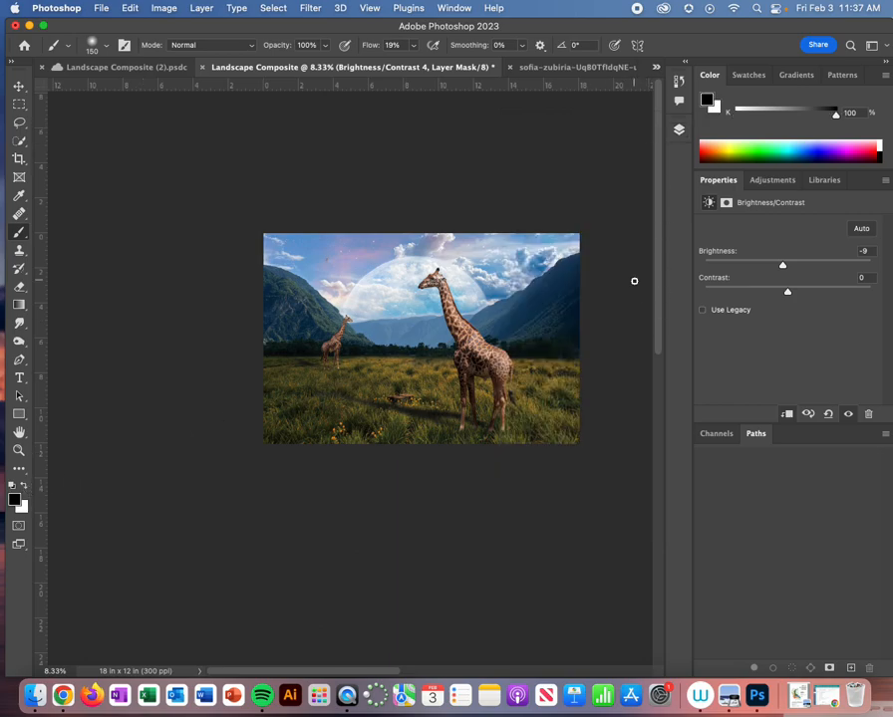
pyautogui.press(']')
pyautogui.press(']')
pyautogui.press(']')
pyautogui.press(']')
pyautogui.press(']')
pyautogui.press(']')
pyautogui.press(']')
pyautogui.press(']')
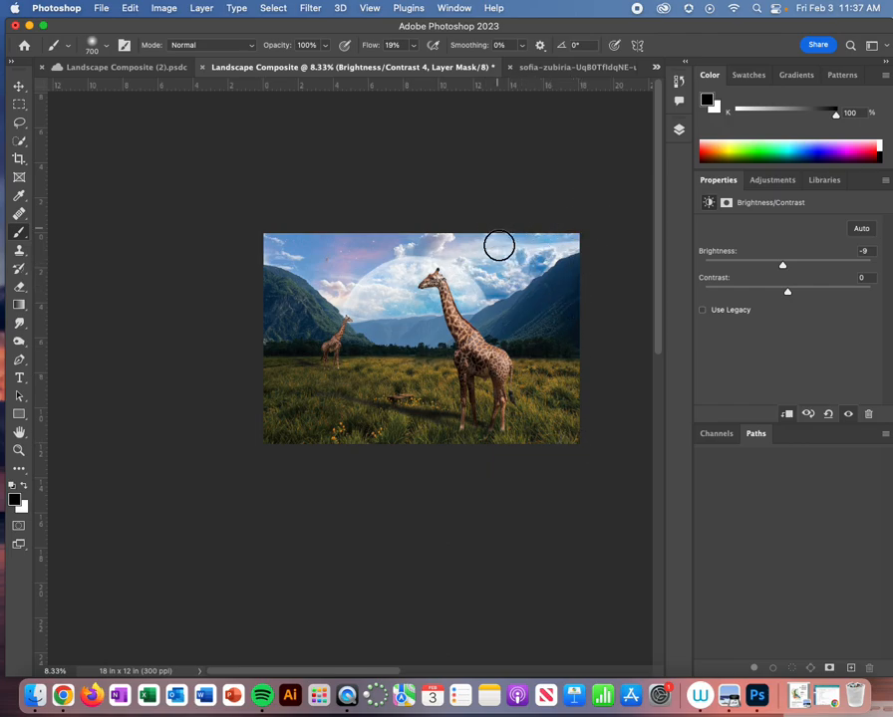
# Set the Brightness/Contrast 4 brightness to -26 and paint its mask so that the darkening is removed from the sky around the mountains.
pyautogui.press('x')
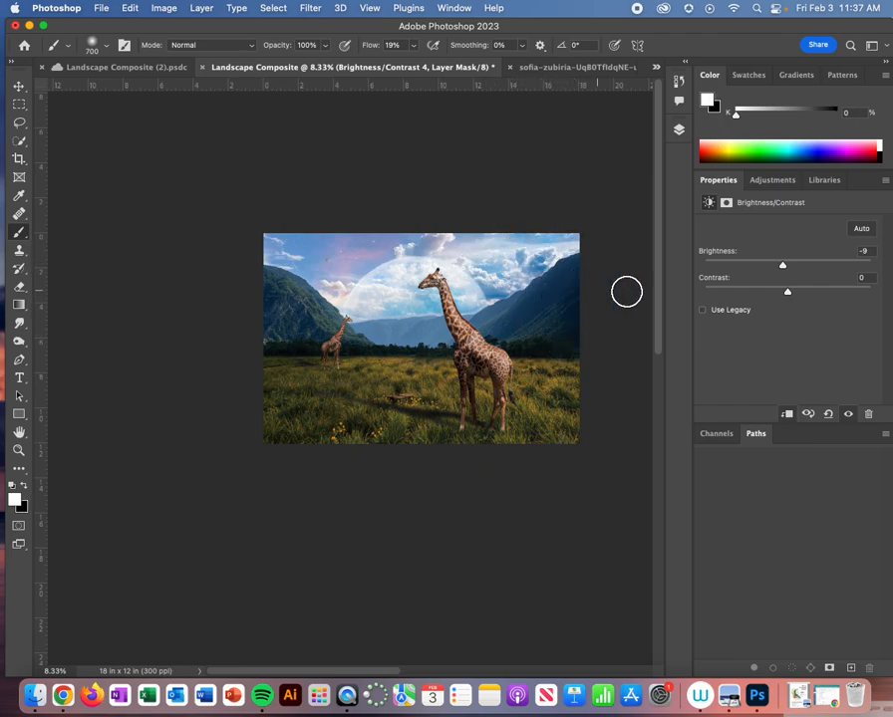
pyautogui.moveTo(784, 266); pyautogui.dragTo(769, 269)
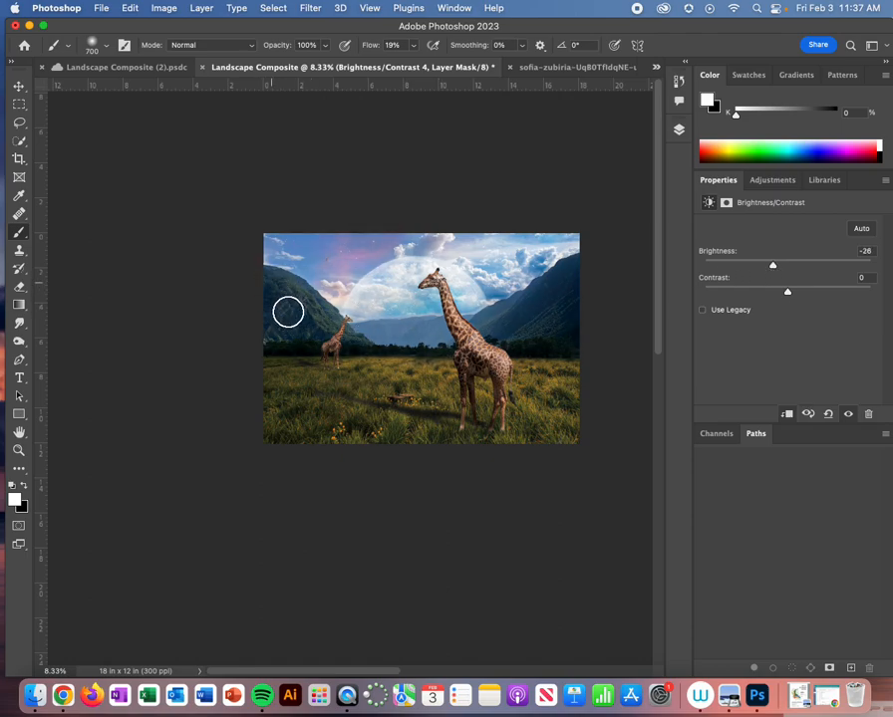
pyautogui.moveTo(276, 302)
pyautogui.mouseDown()
pyautogui.moveTo(299, 298)
pyautogui.moveTo(318, 315)
pyautogui.moveTo(305, 269)
pyautogui.mouseUp()
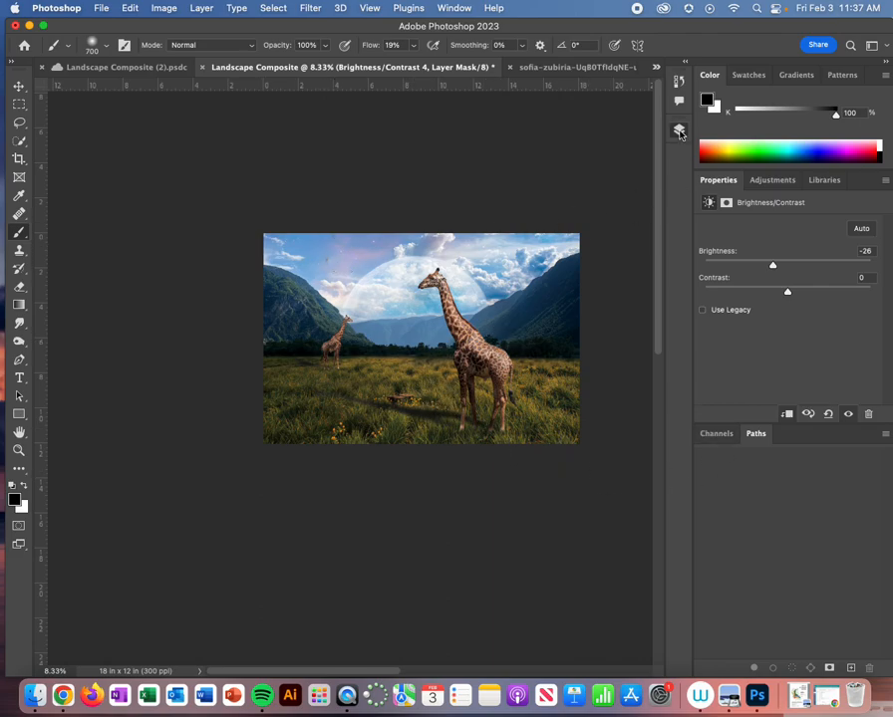
# Examine what the milkyway layer contributes and review the masks of Brightness/Contrast 2 and landscape 2 against the whole composite.
pyautogui.click(679, 131)
pyautogui.click(609, 265)
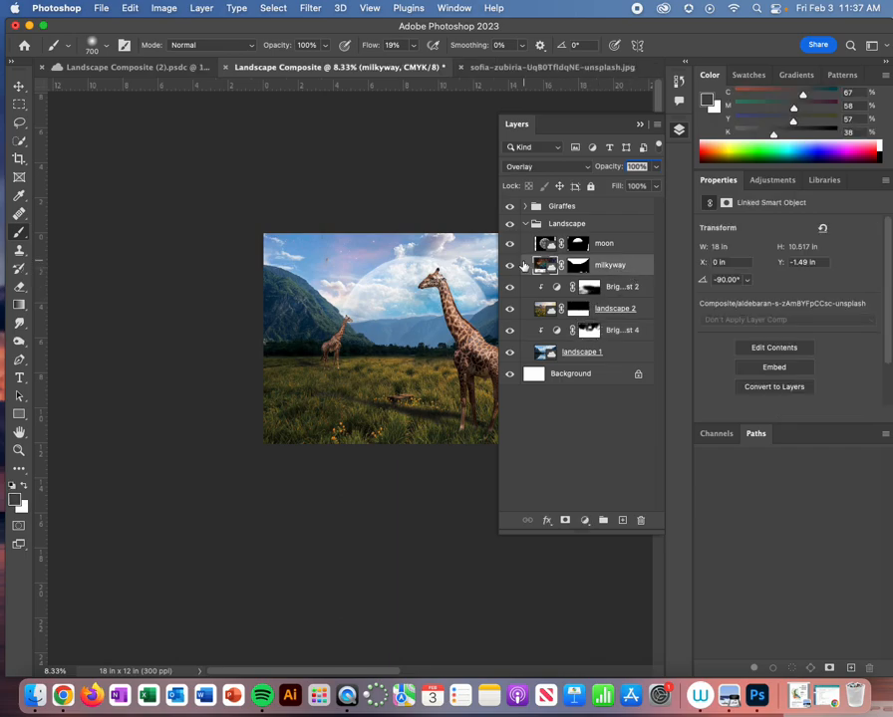
pyautogui.click(509, 265)
pyautogui.click(509, 265)
pyautogui.click(509, 290)
pyautogui.click(590, 288)
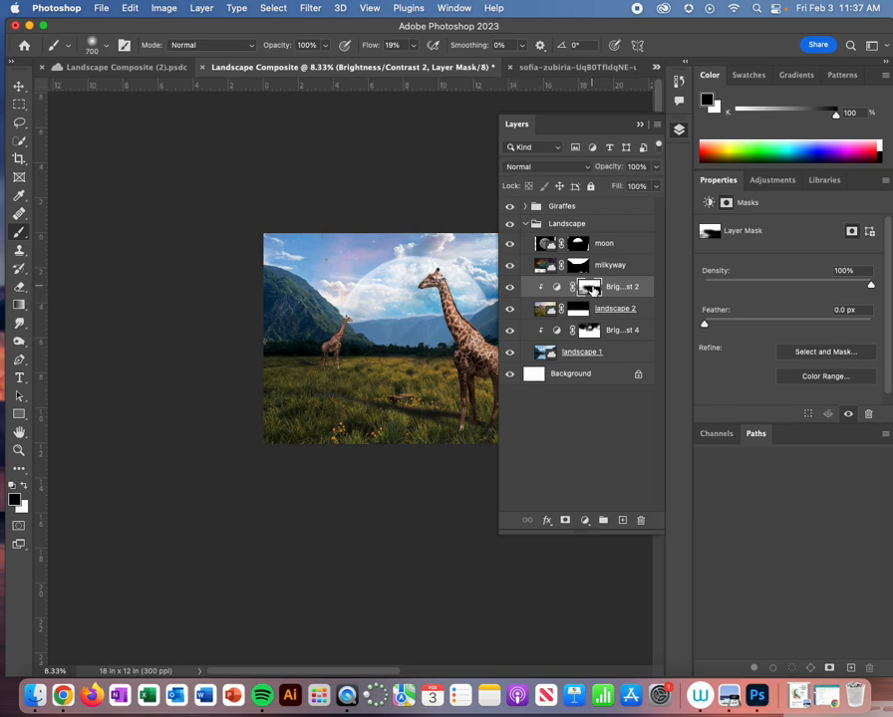
pyautogui.click(582, 310)
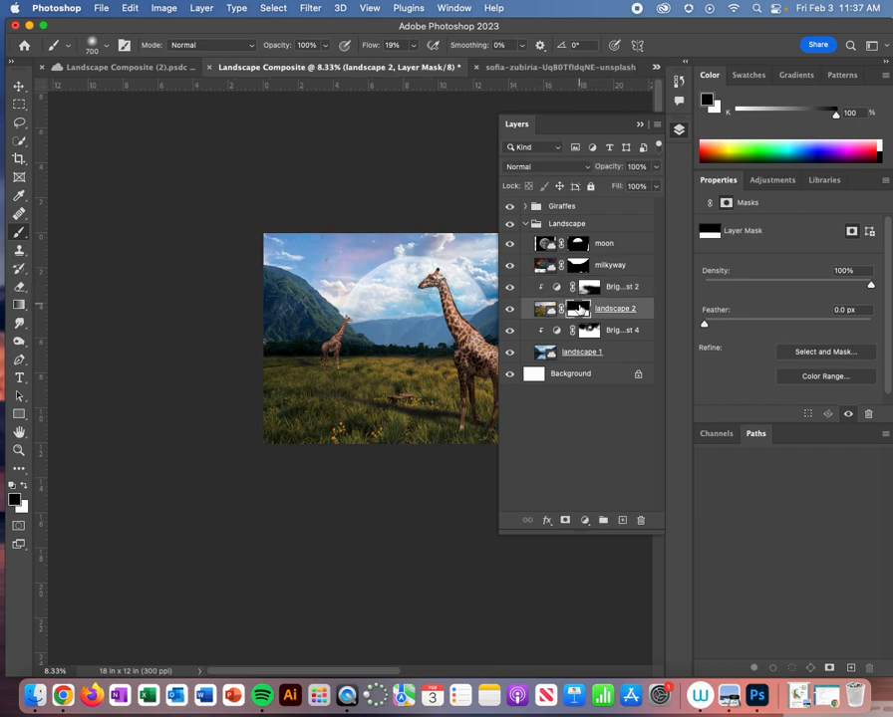
pyautogui.click(640, 125)
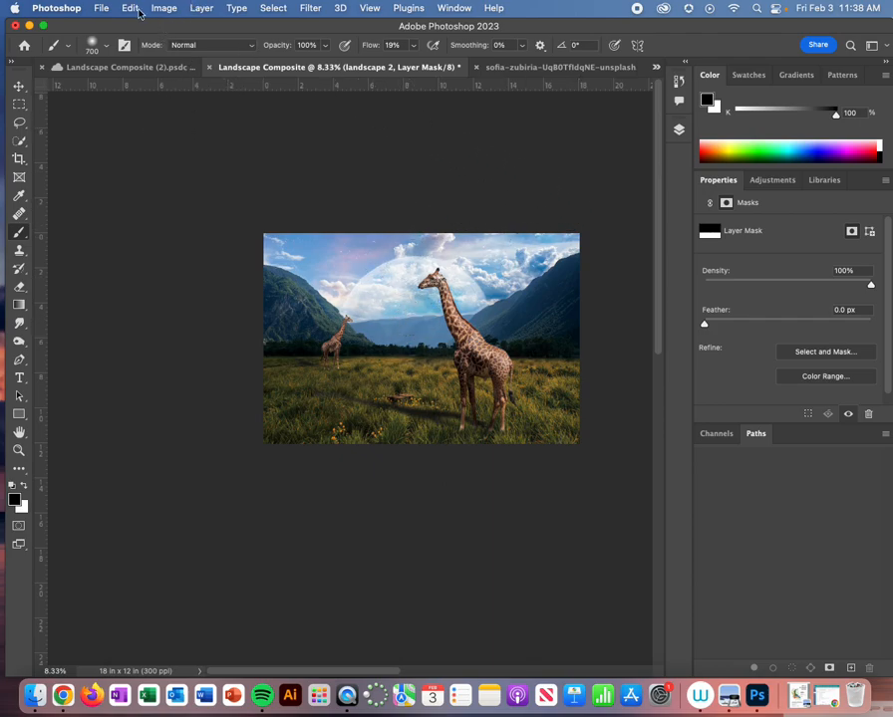
pyautogui.click(101, 7)
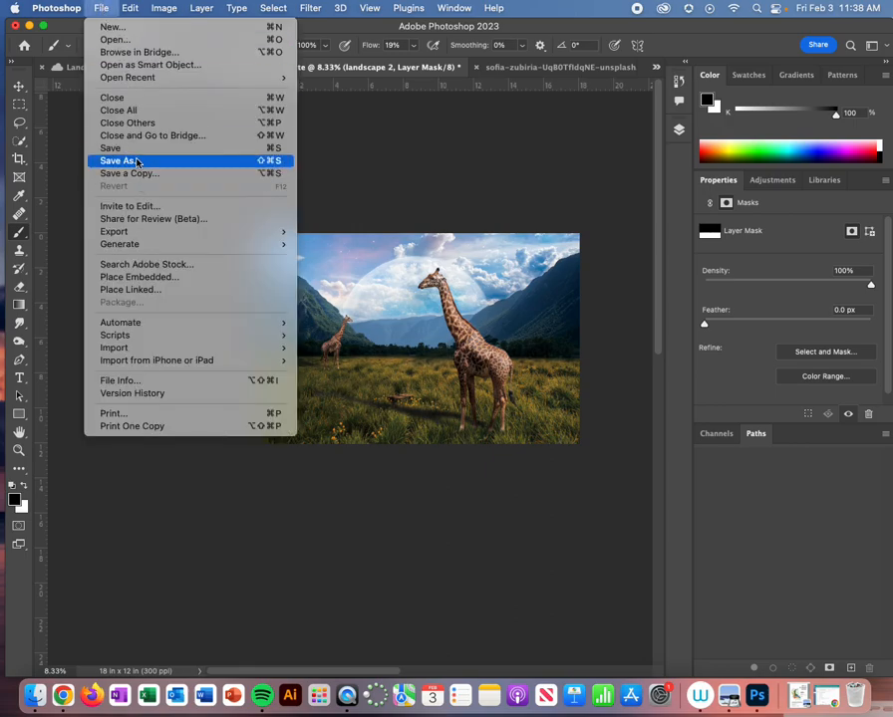
pyautogui.click(136, 162)
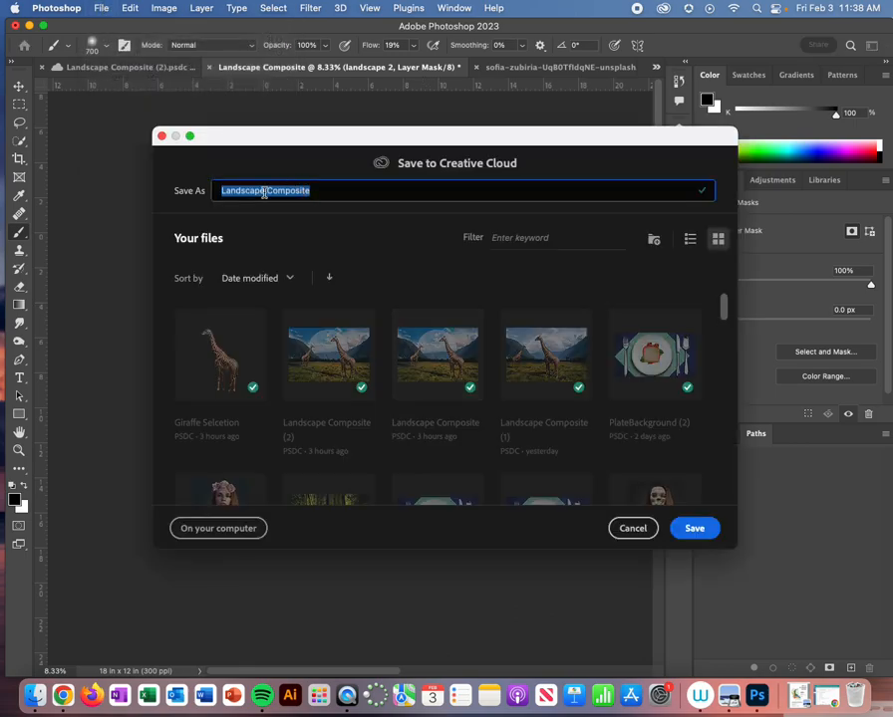
pyautogui.click(632, 530)
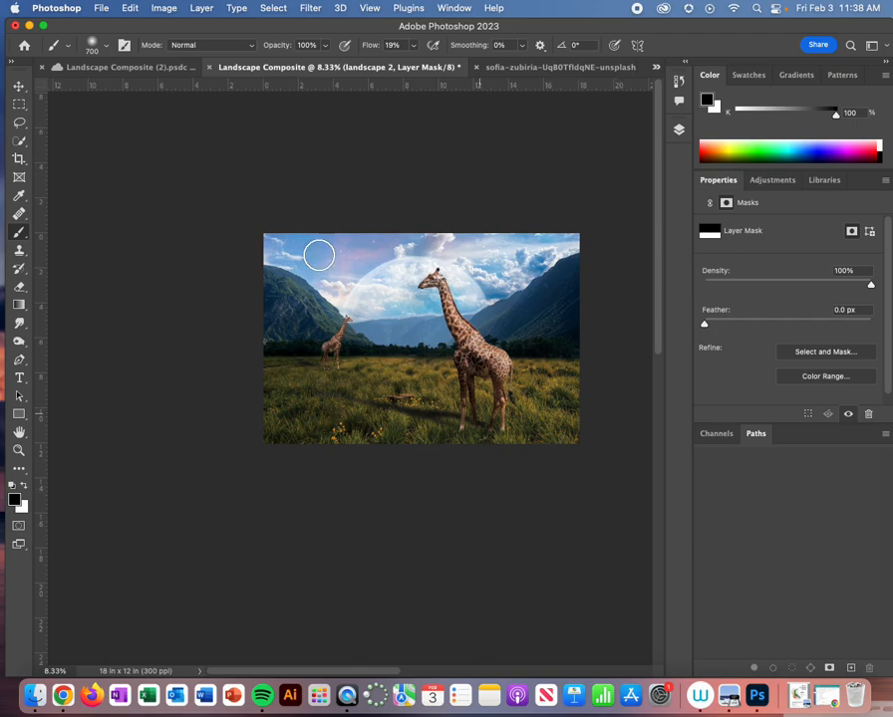
# Open the Export As settings for the Landscape Composite document.
pyautogui.click(100, 7)
pyautogui.moveTo(149, 231)
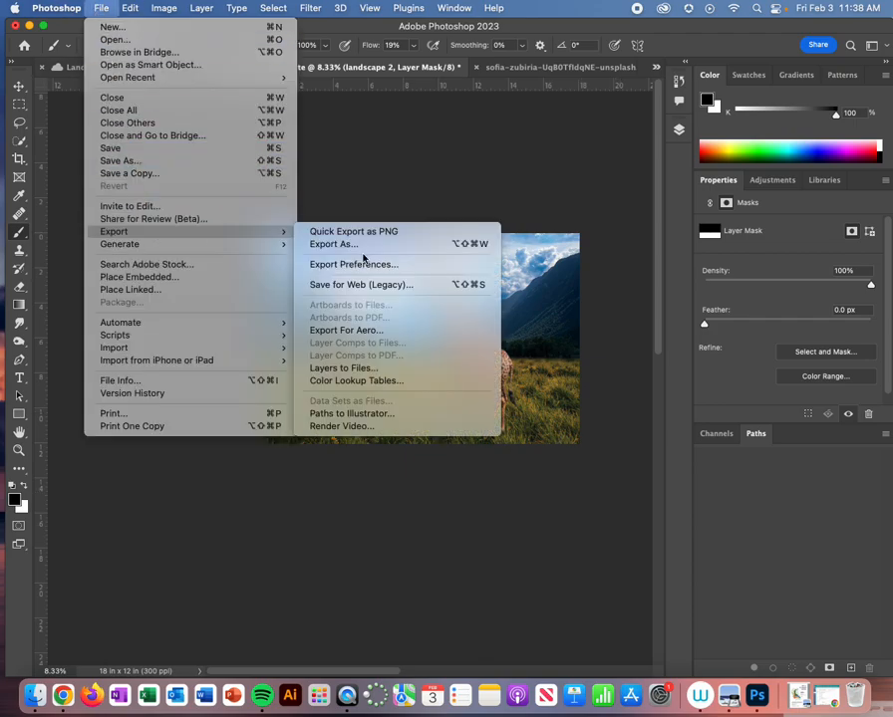
pyautogui.click(349, 245)
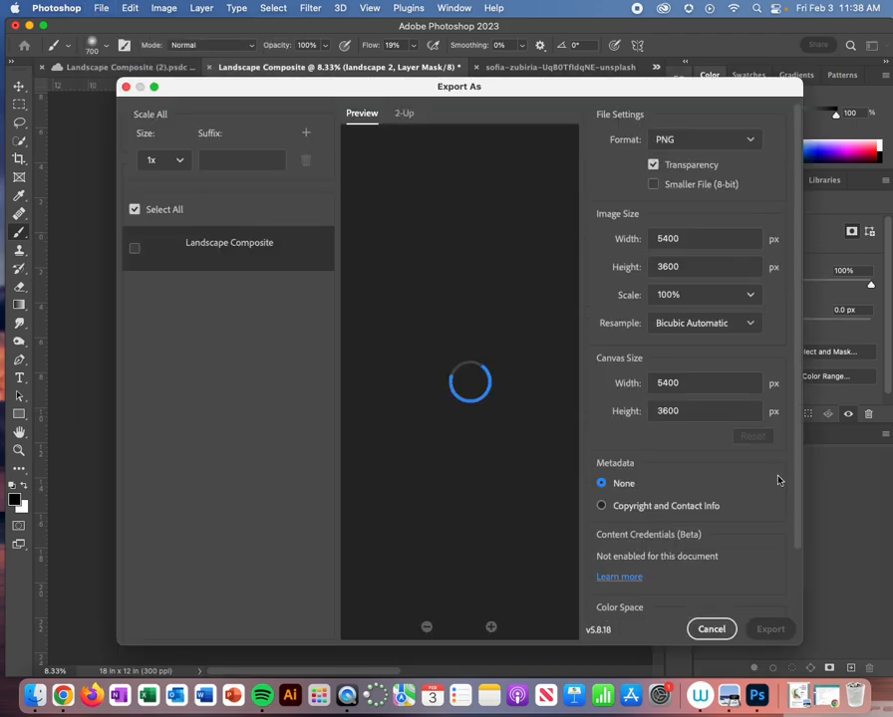